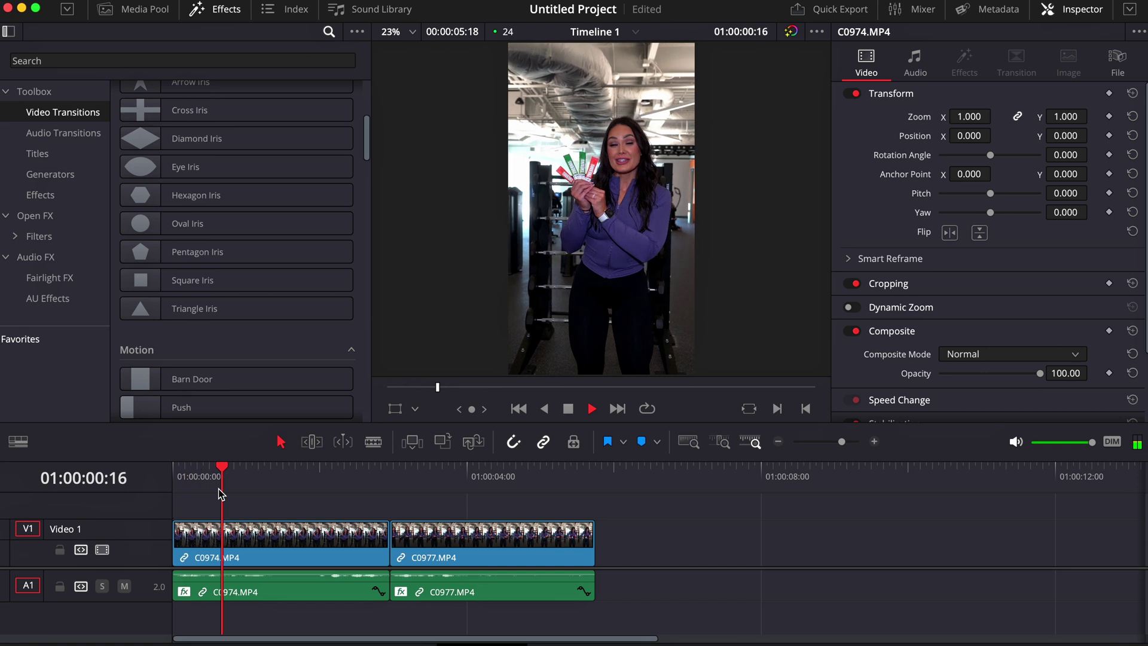
- Play the two clips on the timeline to review the footage around the cut
{"action": "key", "text": "space"}
{"action": "left_click", "coordinate": [195, 478]}
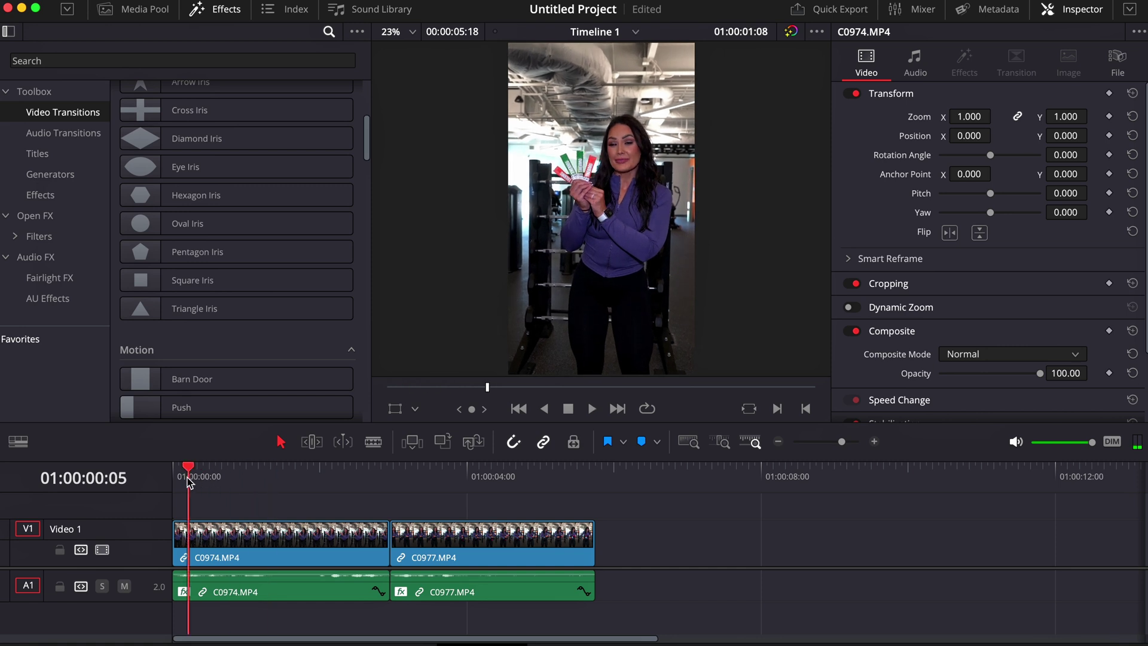
{"action": "key", "text": "space"}
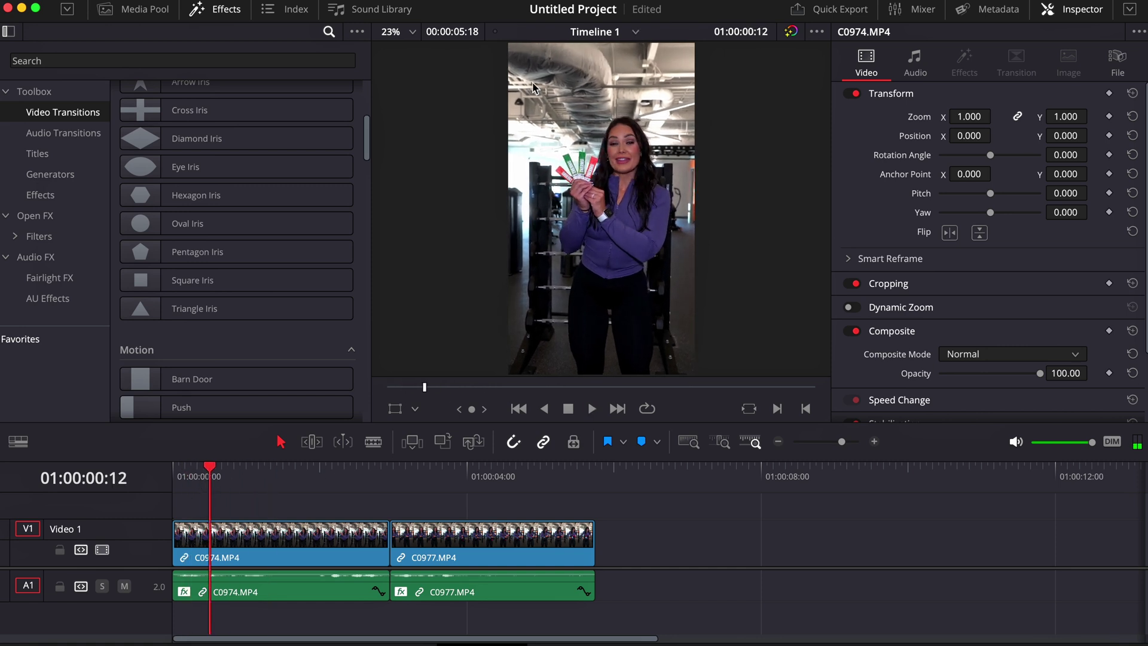
{"action": "mouse_move", "coordinate": [313, 465]}
{"action": "left_mouse_down"}
{"action": "mouse_move", "coordinate": [328, 478]}
{"action": "mouse_move", "coordinate": [300, 482]}
{"action": "left_mouse_up"}
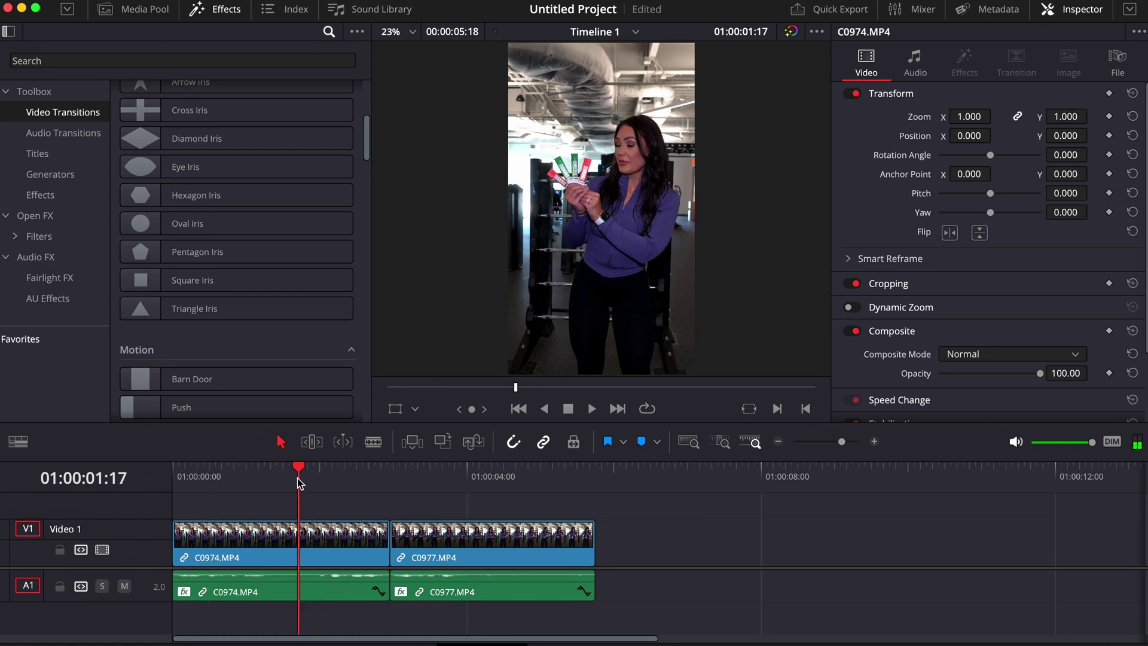
{"action": "key", "text": "space"}
{"action": "key", "text": "space"}
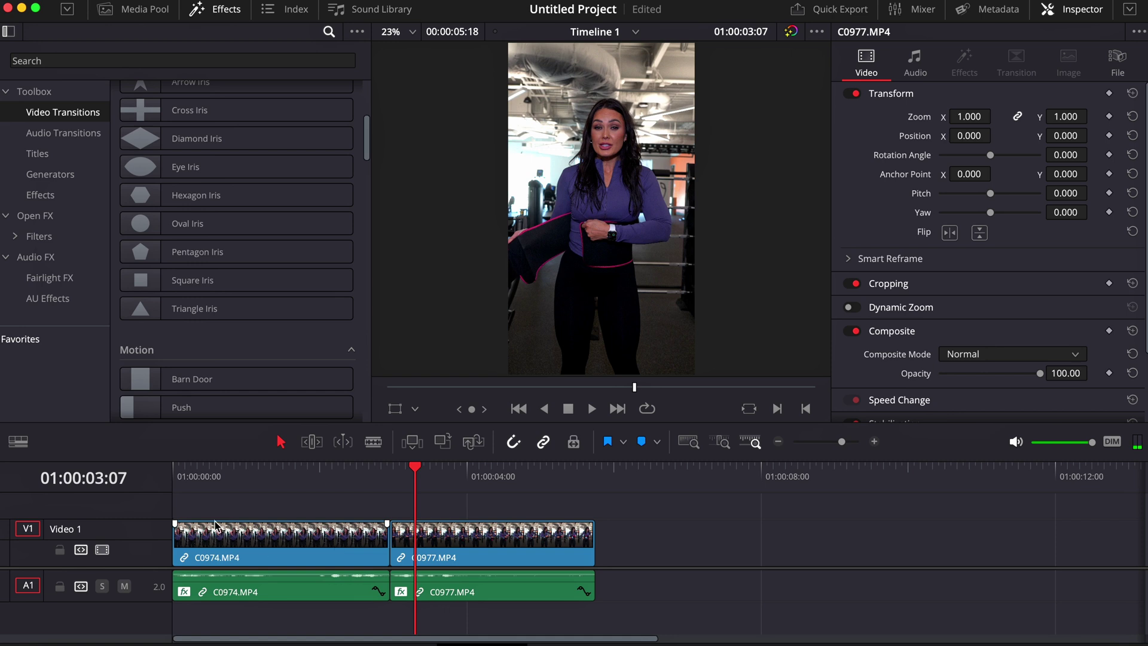
- Mute audio track A1 and place the playhead at the cut between C0974.MP4 and C0977.MP4
{"action": "left_click", "coordinate": [124, 585]}
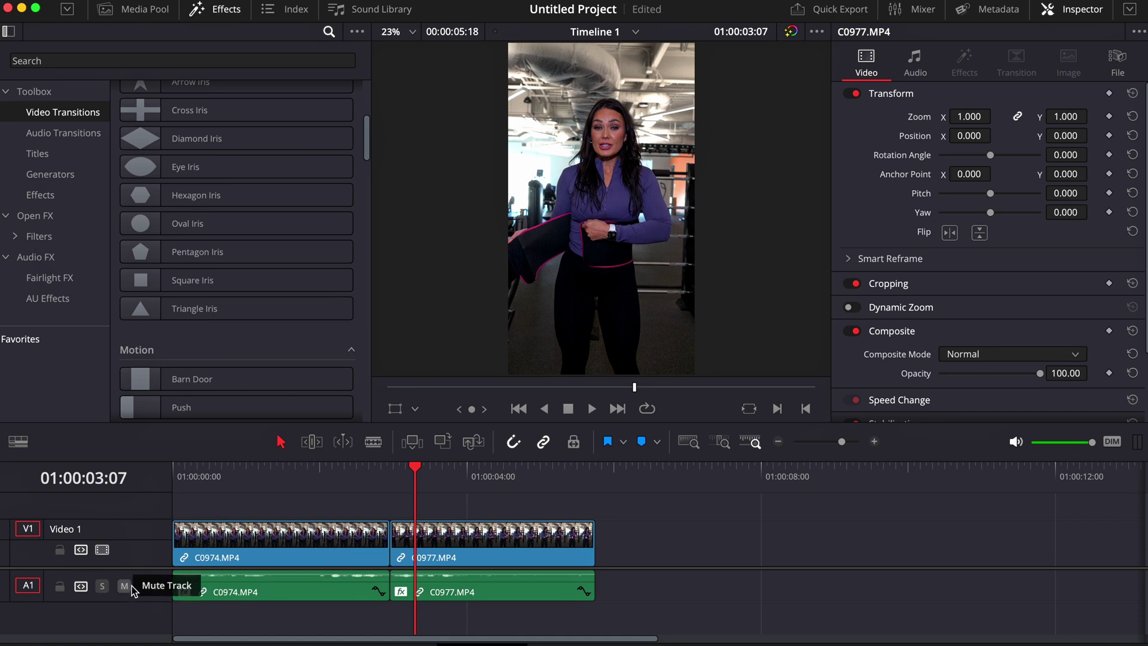
{"action": "left_click", "coordinate": [336, 477]}
{"action": "left_click_drag", "start_coordinate": [335, 477], "coordinate": [470, 478]}
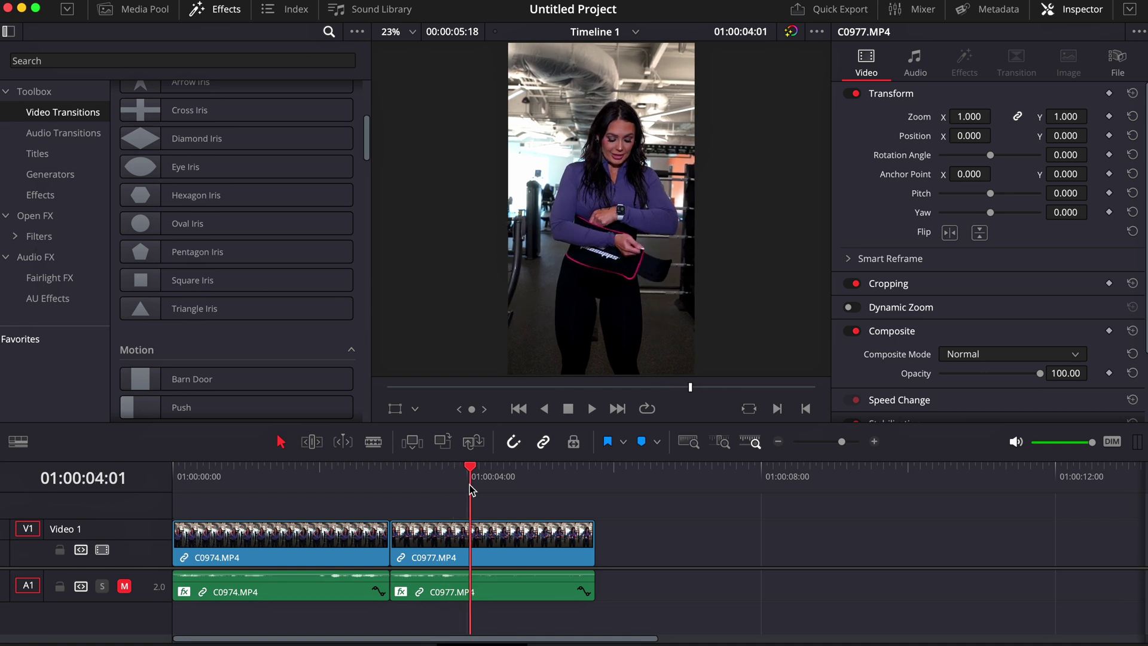
{"action": "left_click", "coordinate": [390, 477]}
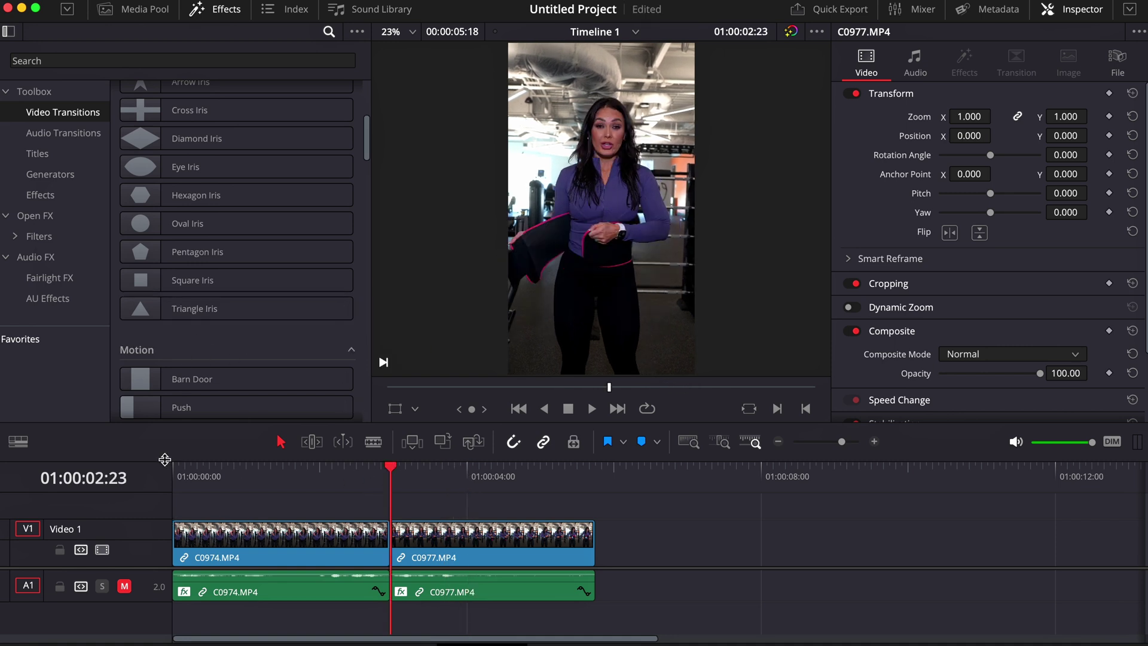
- Find the Zoom In and Out video transition, apply it at the cut between the clips, and set its duration to 8 frames
{"action": "left_click", "coordinate": [171, 62]}
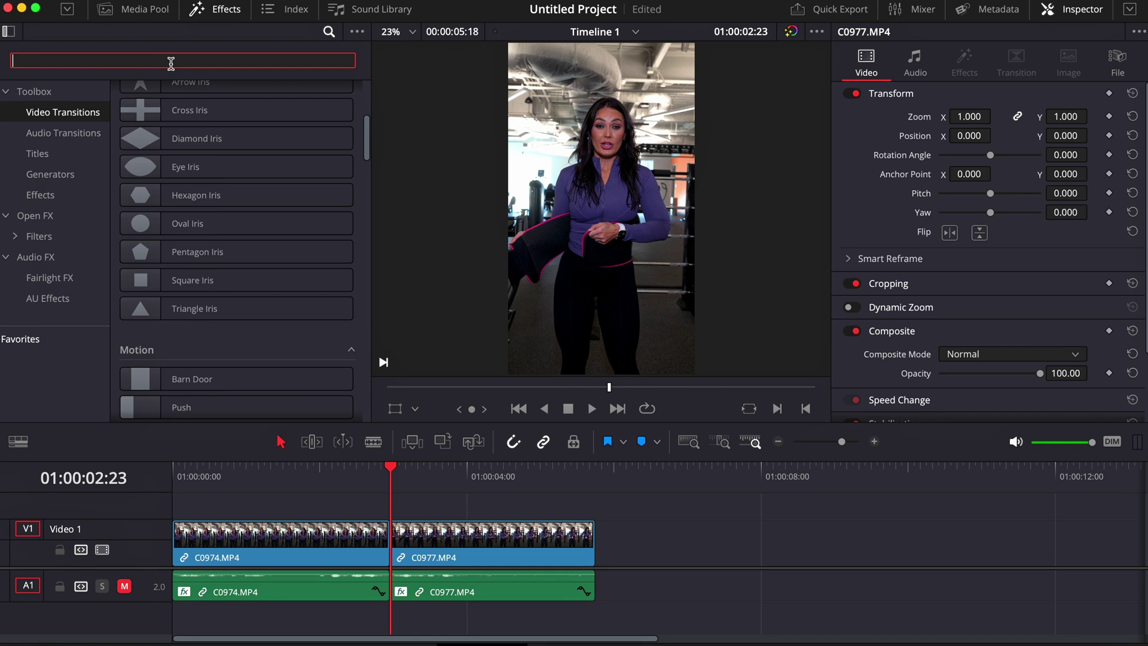
{"action": "type", "text": "zoom"}
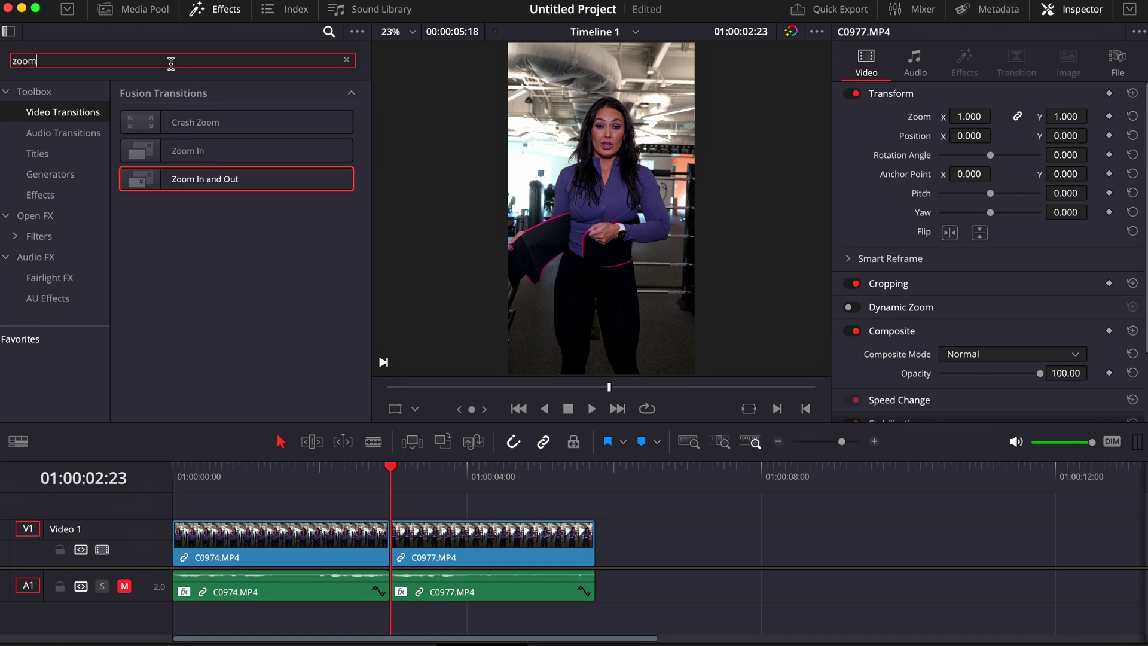
{"action": "left_click_drag", "start_coordinate": [341, 178], "coordinate": [393, 529]}
{"action": "left_click", "coordinate": [378, 534]}
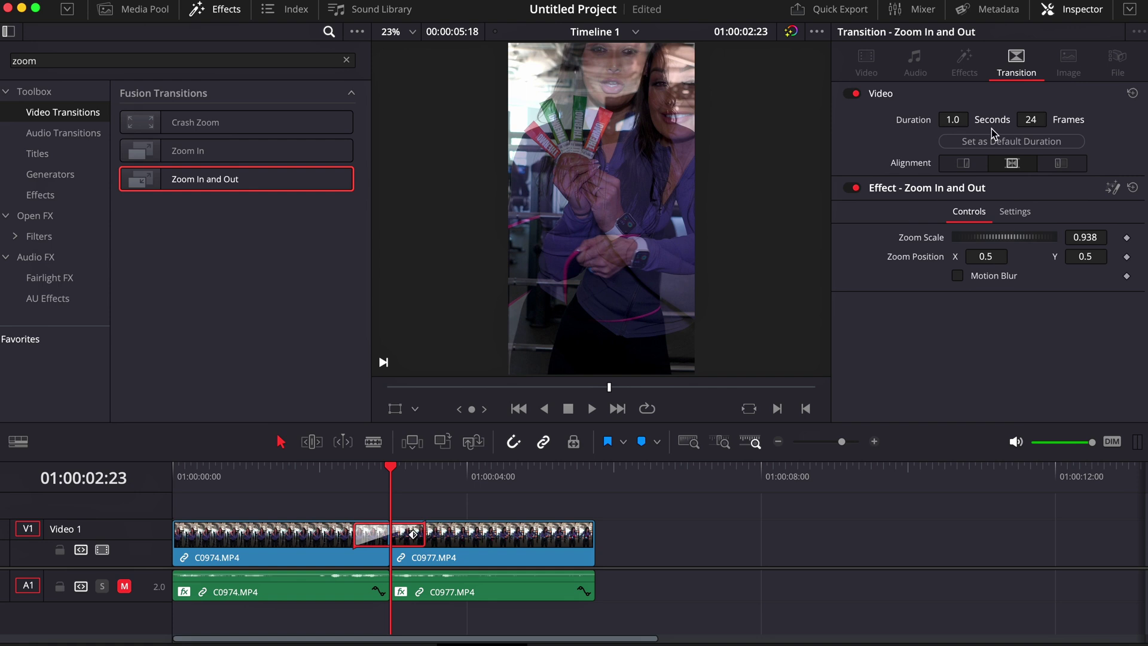
{"action": "left_click", "coordinate": [1035, 120]}
{"action": "key", "text": "Return"}
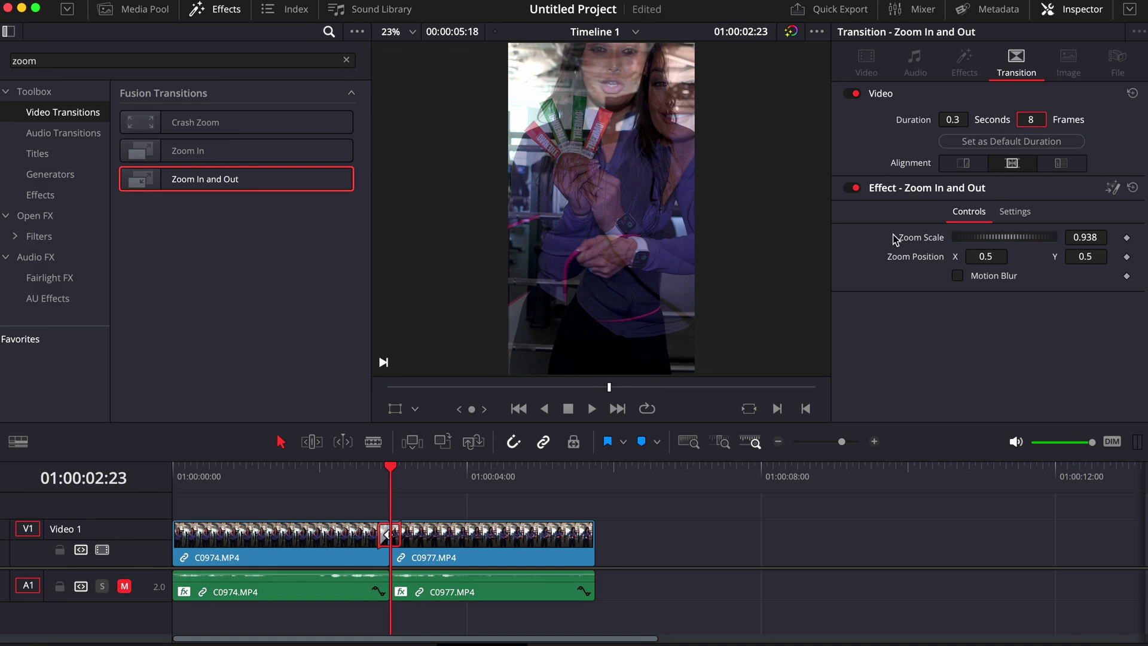
- Play across the cut between the two clips to review the shortened zoom transition
{"action": "left_click", "coordinate": [359, 478]}
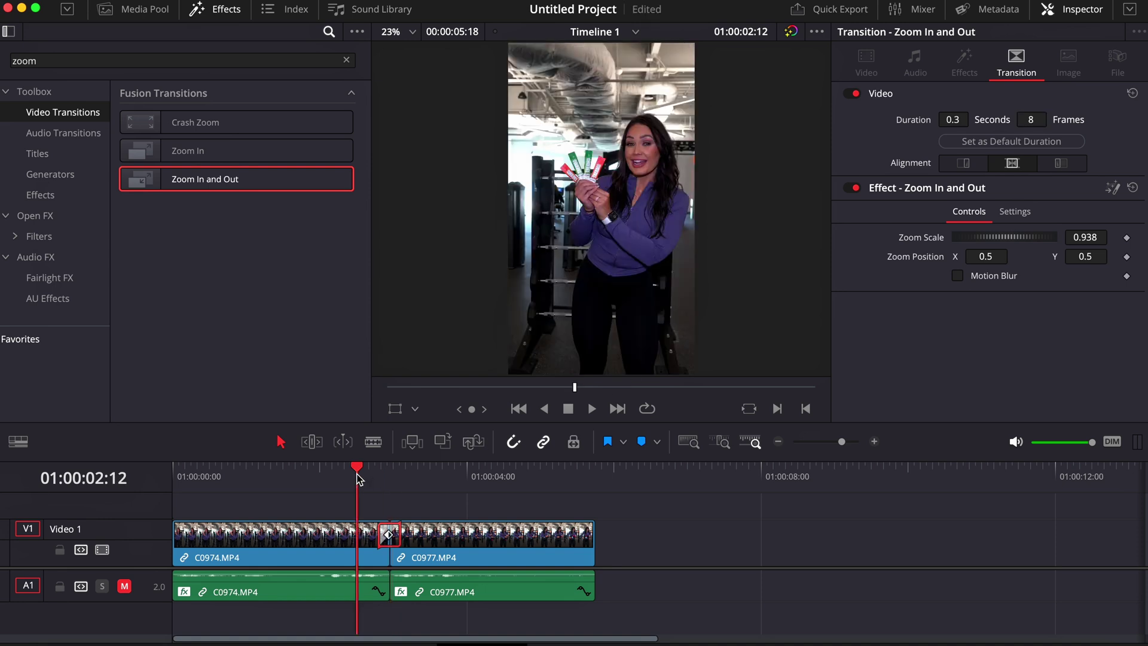
{"action": "key", "text": "space"}
{"action": "key", "text": "space"}
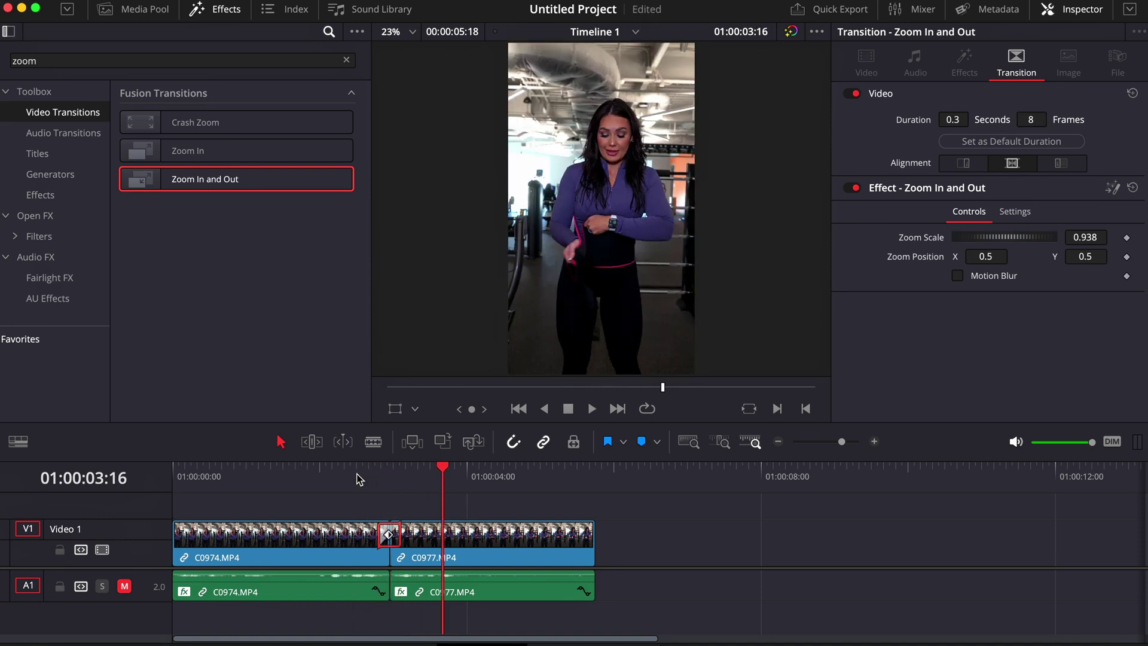
{"action": "left_click", "coordinate": [390, 472]}
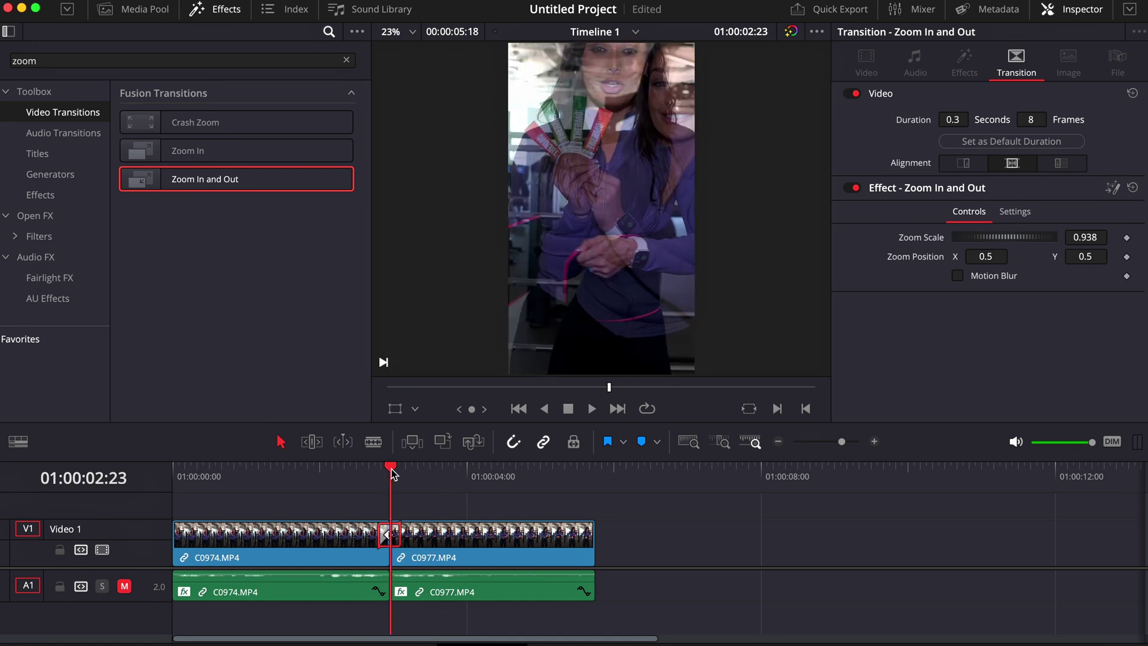
{"action": "key", "text": "Left"}
{"action": "key", "text": "Left"}
{"action": "key", "text": "Left"}
{"action": "key", "text": "Left"}
{"action": "key", "text": "Left"}
{"action": "key", "text": "Left"}
{"action": "key", "text": "Left"}
{"action": "key", "text": "Left"}
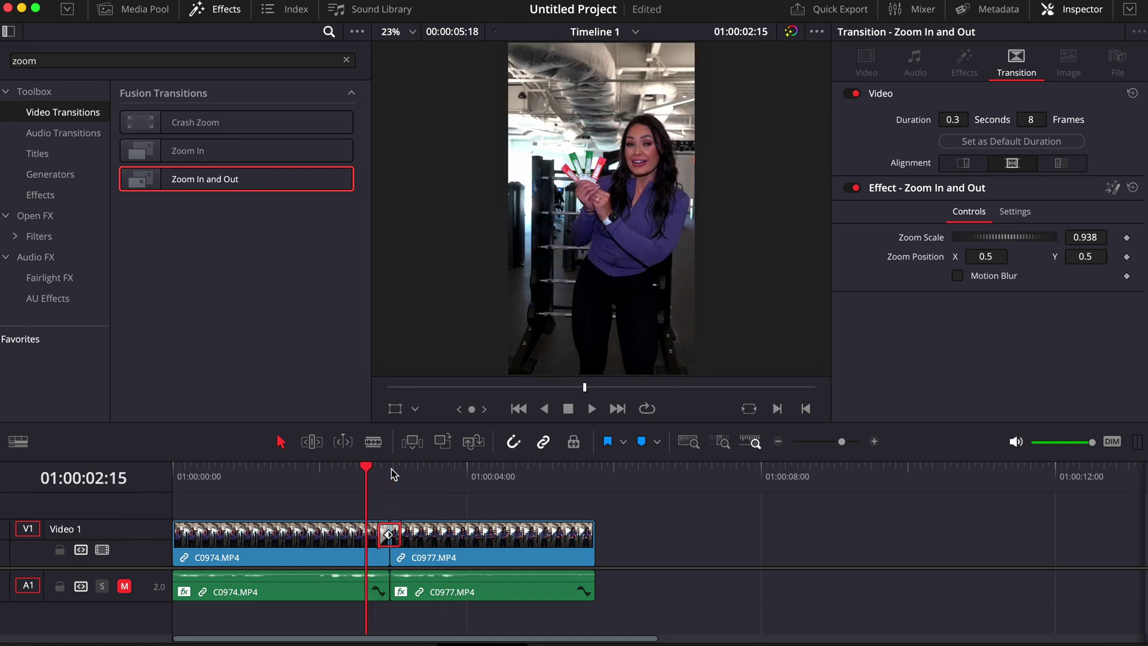
{"action": "left_click", "coordinate": [129, 588]}
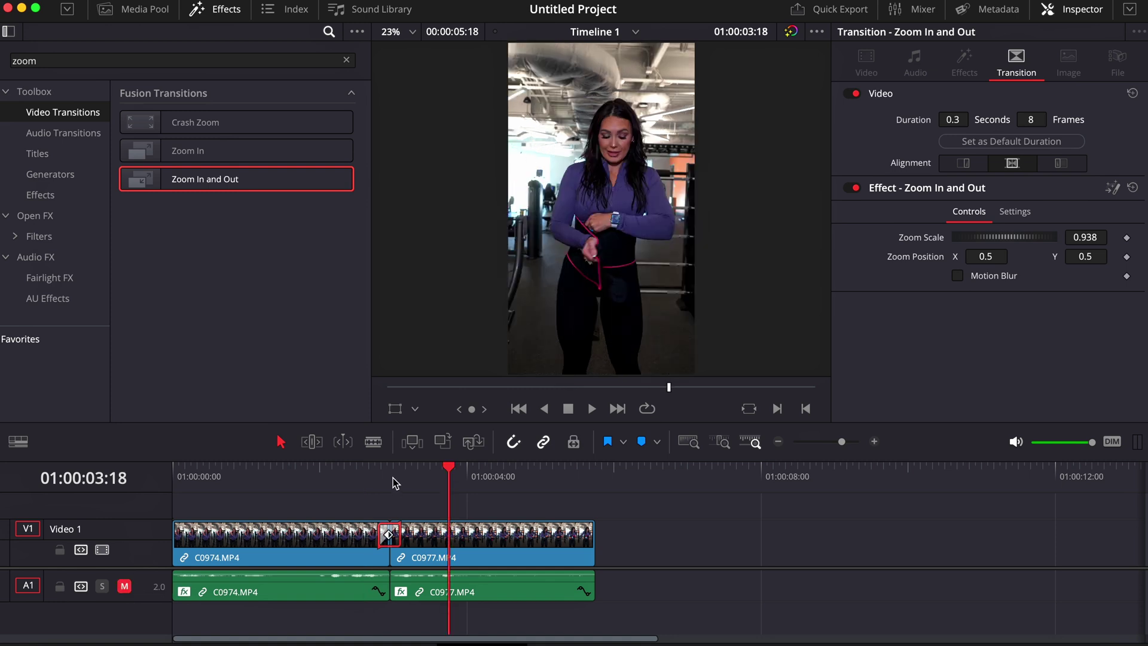
- Unmute audio track A1 and play C0974.MP4 from its beginning to find where a zoom should start
{"action": "left_click", "coordinate": [393, 478]}
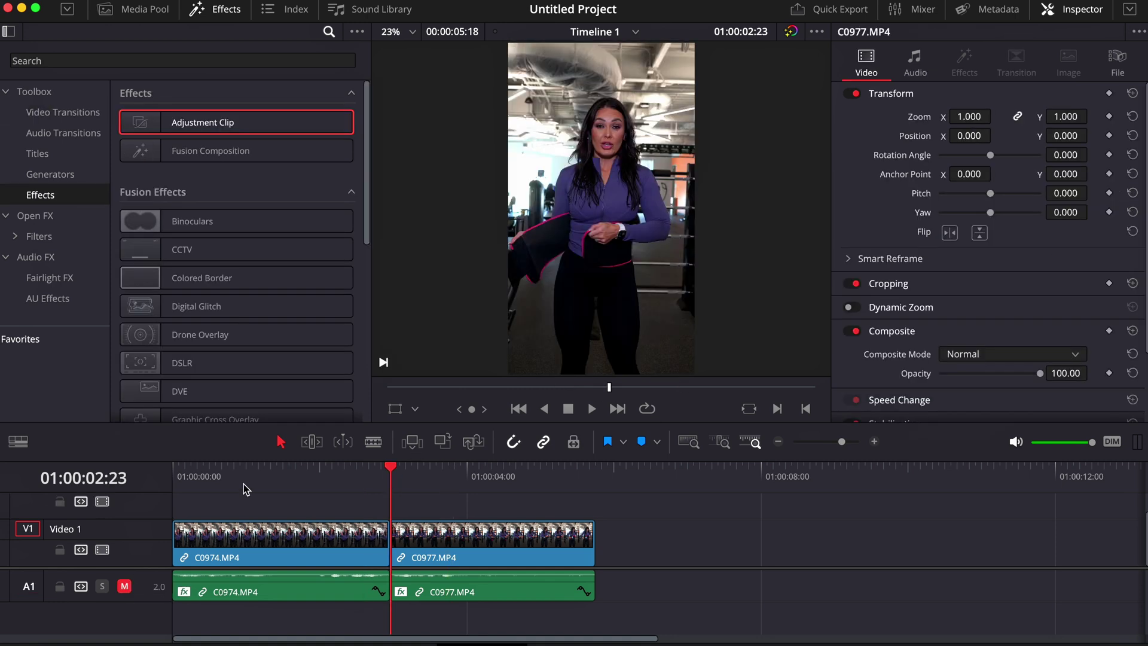
{"action": "left_click", "coordinate": [190, 478]}
{"action": "left_click", "coordinate": [124, 586]}
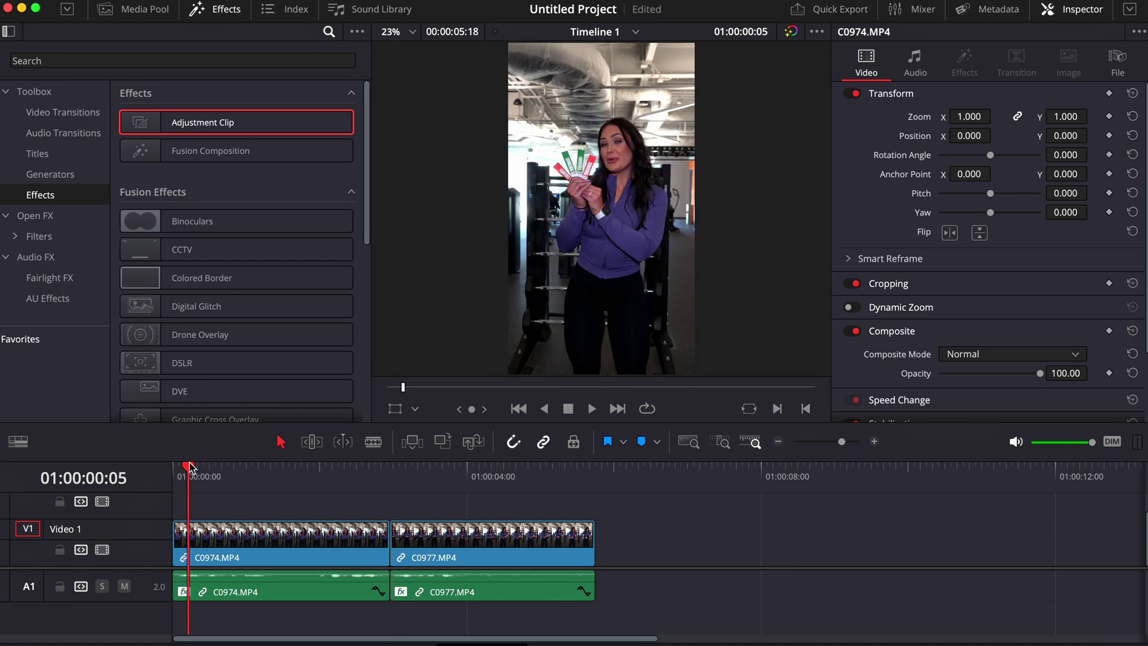
{"action": "left_click_drag", "start_coordinate": [186, 469], "coordinate": [174, 473]}
{"action": "key", "text": "space"}
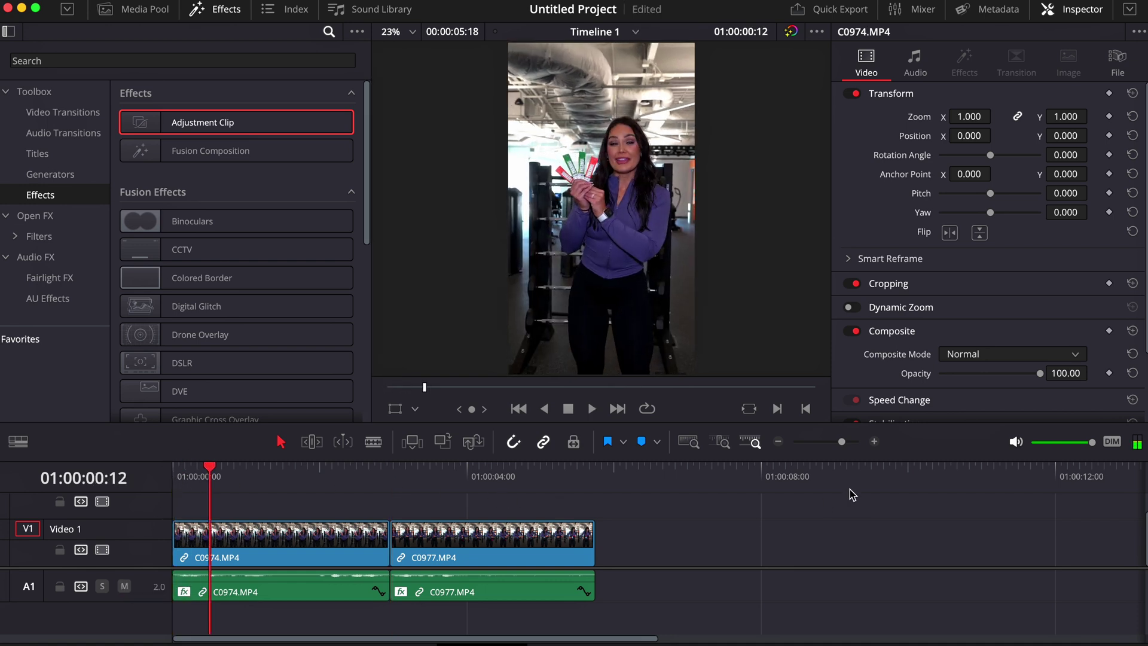
- Add zoom and position keyframes to C0974.MP4 at 01:00:00:11
{"action": "left_click", "coordinate": [874, 441]}
{"action": "left_click", "coordinate": [874, 441]}
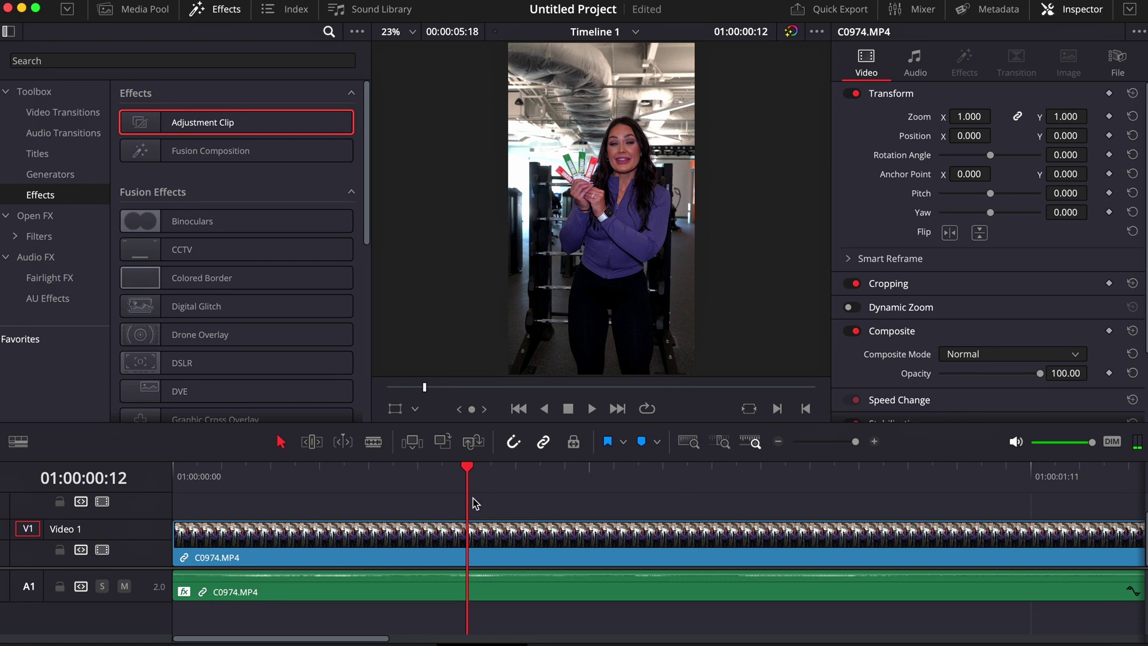
{"action": "left_click", "coordinate": [435, 492]}
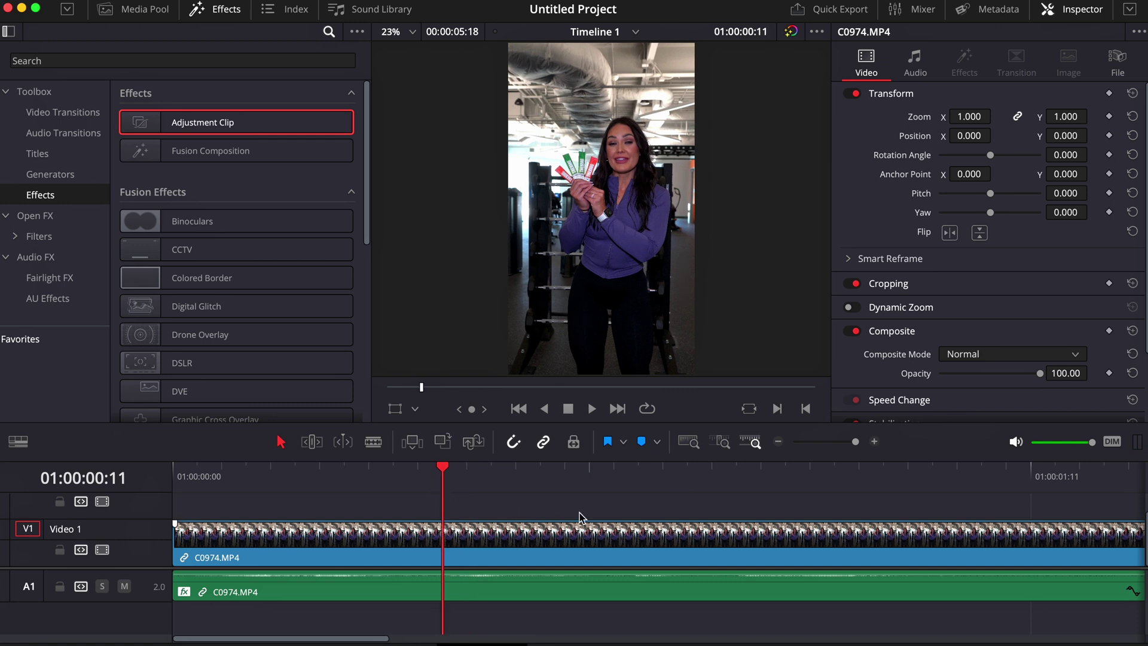
{"action": "left_click", "coordinate": [779, 441]}
{"action": "left_click", "coordinate": [505, 547]}
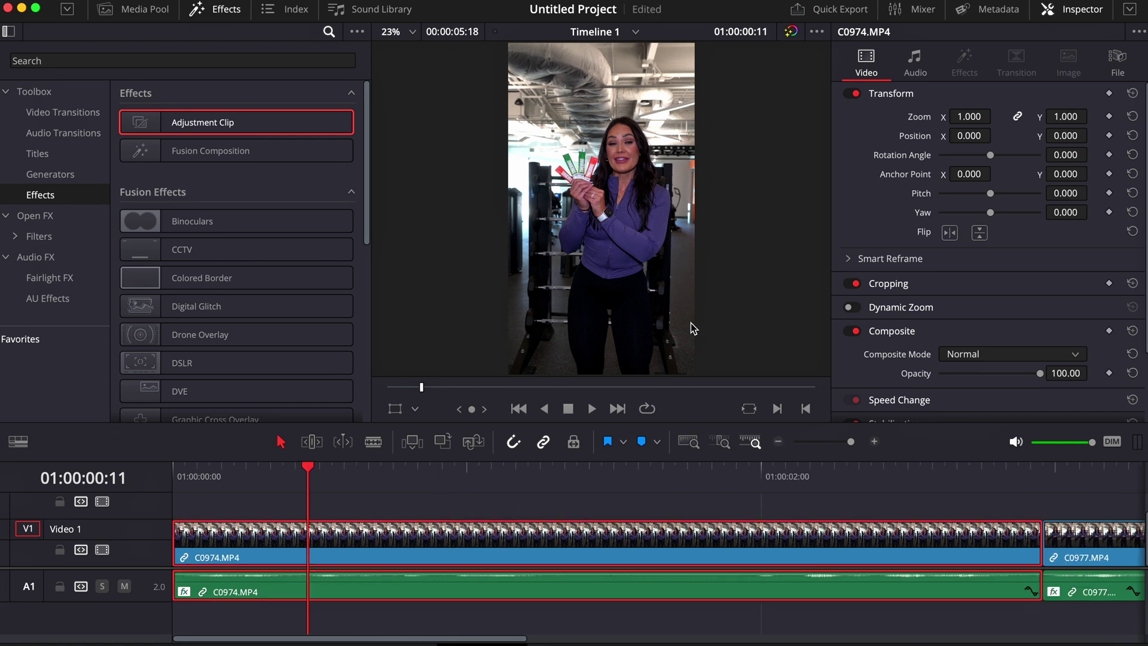
{"action": "left_click", "coordinate": [1108, 116]}
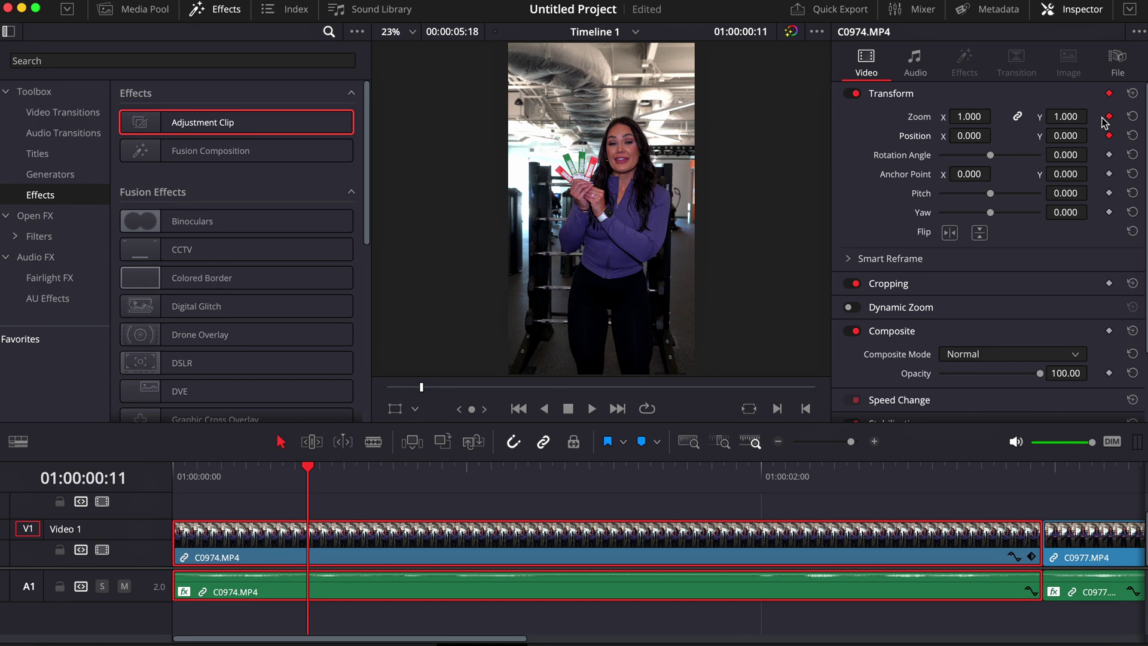
- Keyframe the zoom of C0974.MP4 to 2.500 five frames further on, at 01:00:00:16
{"action": "key", "text": "Right"}
{"action": "key", "text": "Right"}
{"action": "key", "text": "Right"}
{"action": "key", "text": "Right"}
{"action": "key", "text": "Right"}
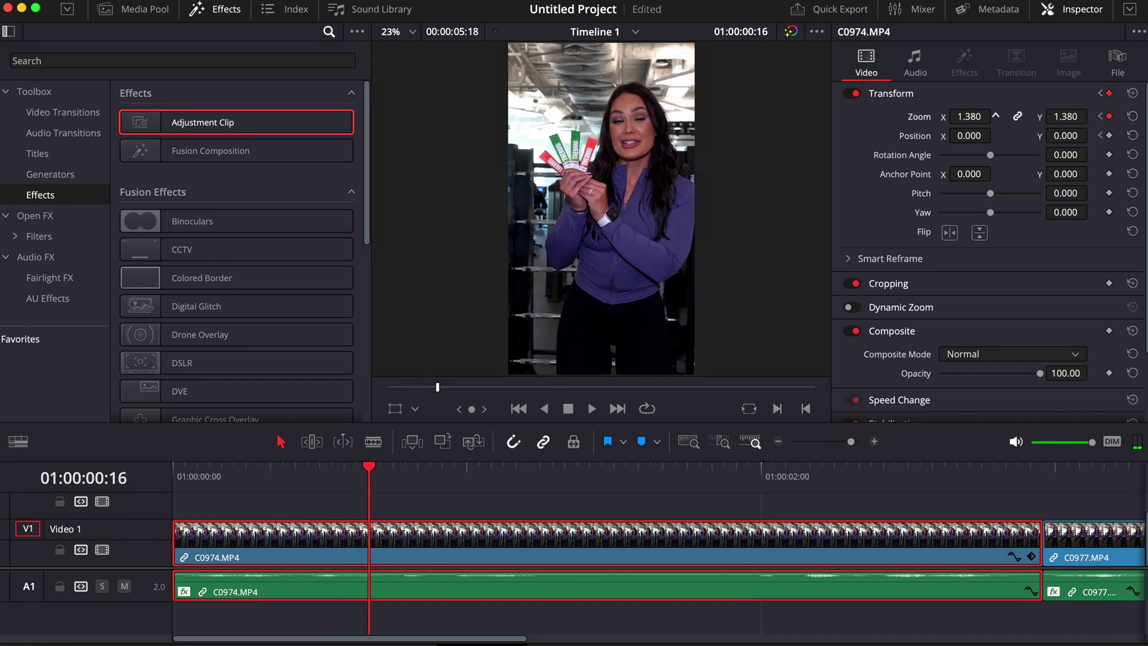
{"action": "left_click_drag", "start_coordinate": [970, 116], "coordinate": [1002, 115]}
{"action": "left_click", "coordinate": [973, 116]}
{"action": "type", "text": "2."}
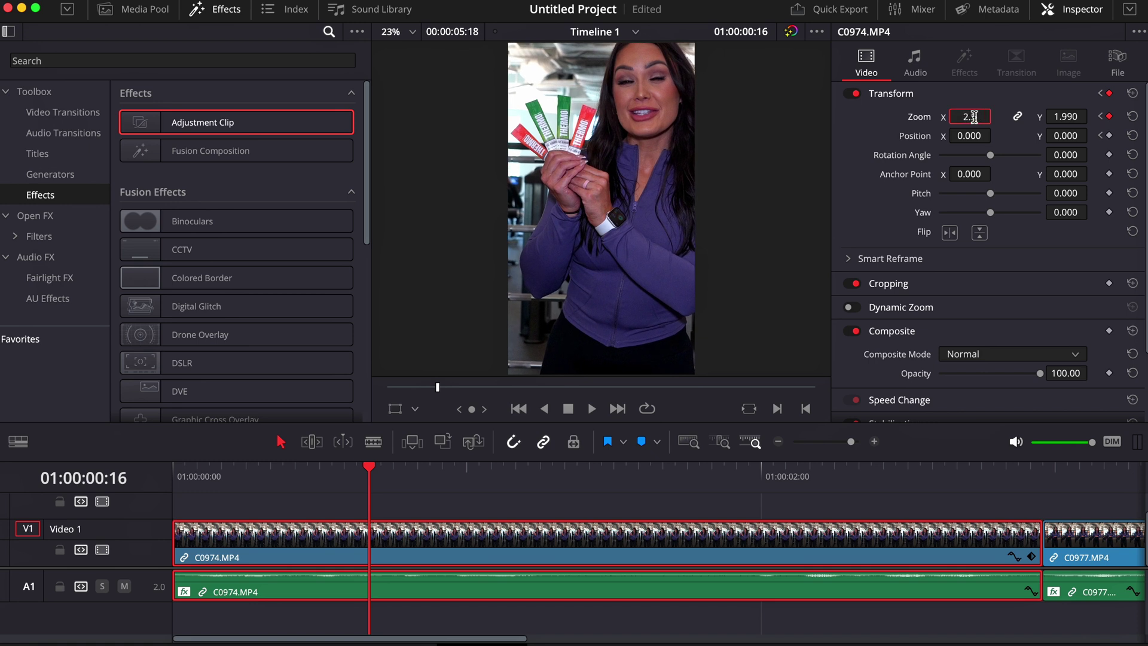
{"action": "type", "text": "5"}
{"action": "key", "text": "Return"}
- Set the position of C0974.MP4 at 01:00:00:16 to X 650 and Y -500, centring the frame on the held packets
{"action": "left_click_drag", "start_coordinate": [968, 135], "coordinate": [968, 135]}
{"action": "scroll", "coordinate": [659, 177], "scroll_direction": "down", "scroll_amount": 2}
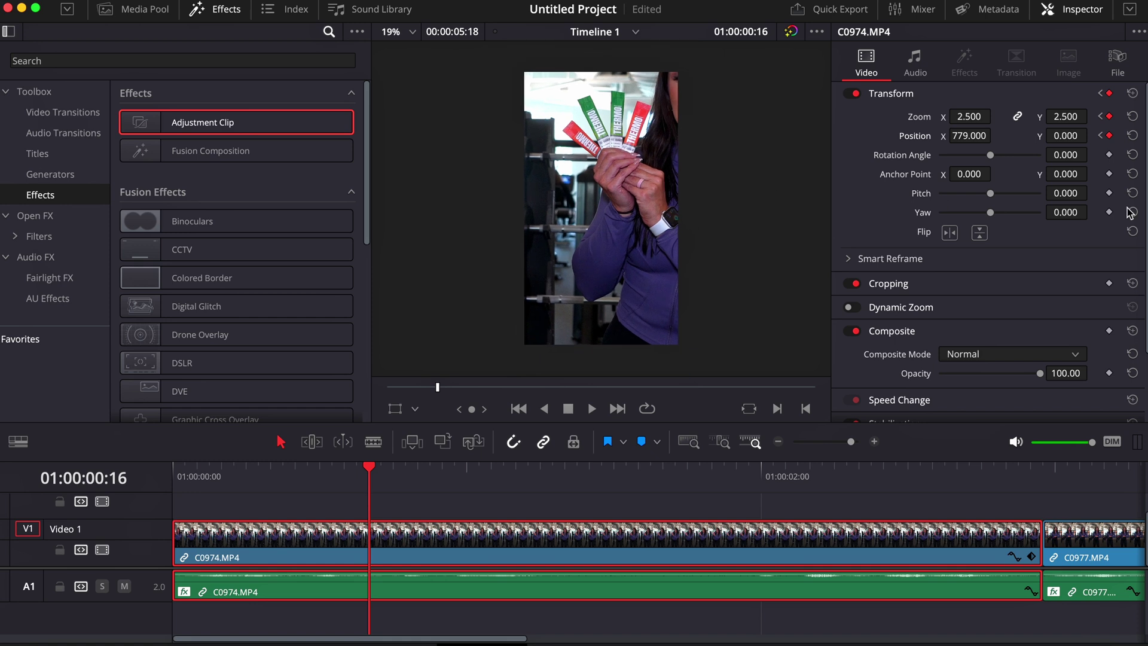
{"action": "left_click_drag", "start_coordinate": [1072, 136], "coordinate": [1076, 137]}
{"action": "left_click_drag", "start_coordinate": [982, 134], "coordinate": [976, 133]}
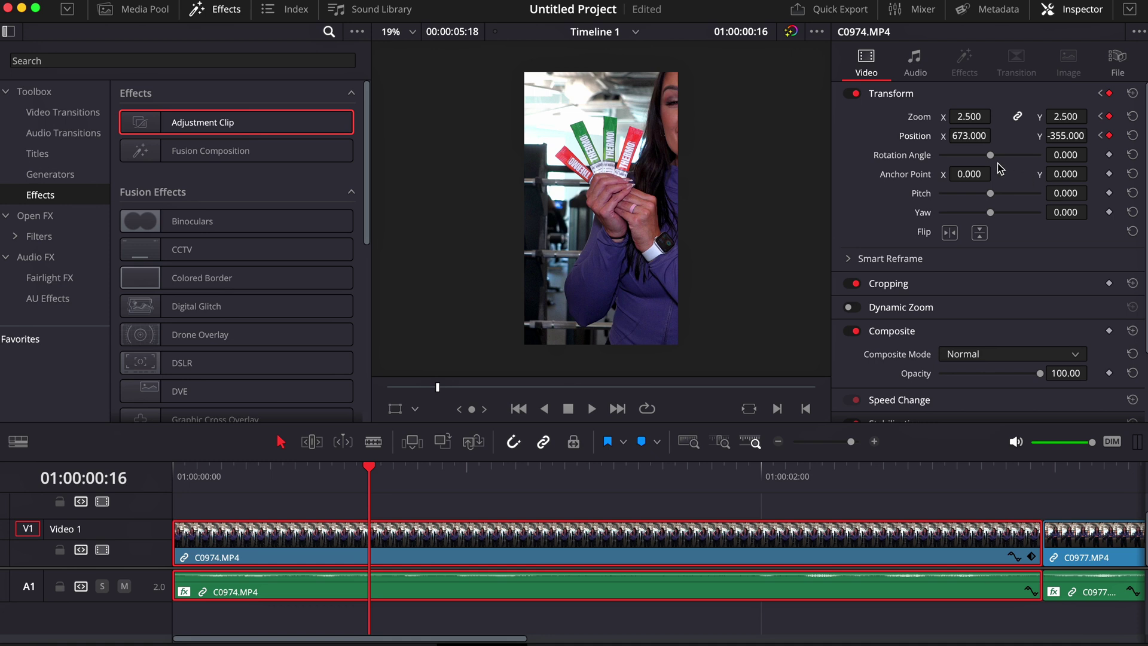
{"action": "left_click", "coordinate": [968, 136]}
{"action": "type", "text": "650"}
{"action": "key", "text": "Return"}
{"action": "left_click", "coordinate": [1057, 135]}
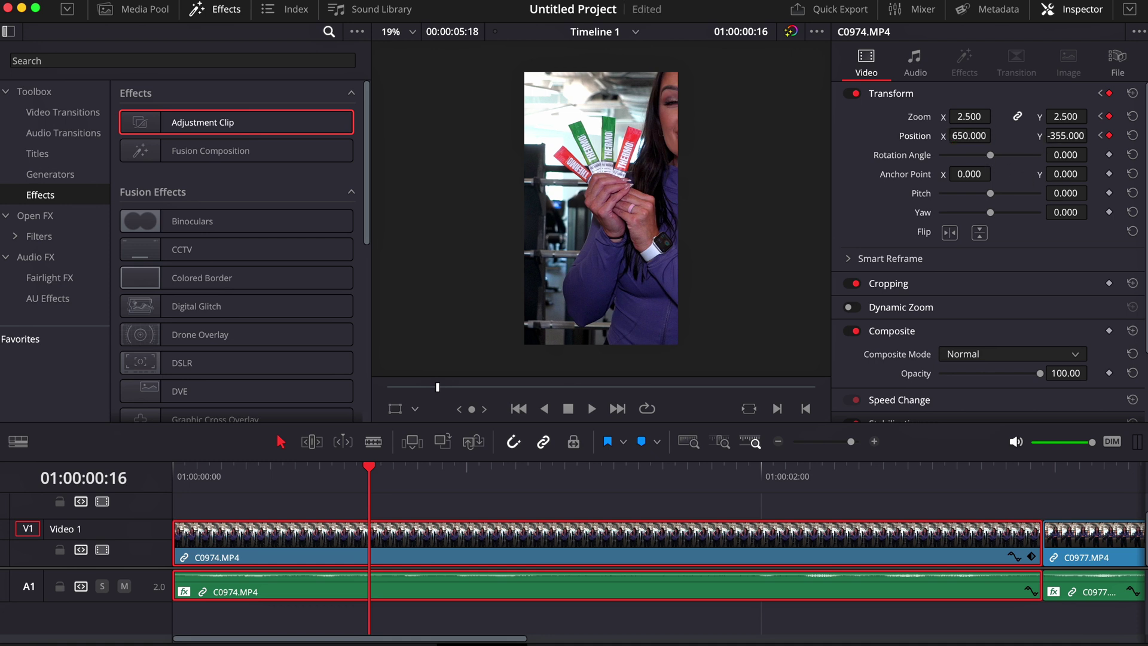
{"action": "type", "text": "500"}
{"action": "key", "text": "Return"}
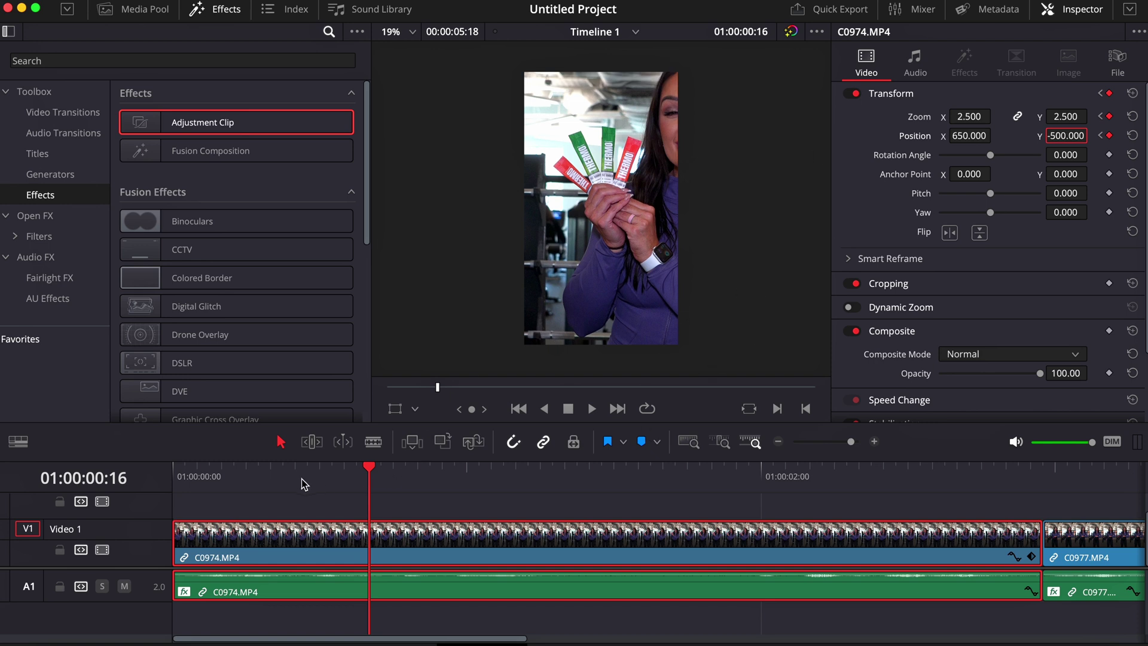
- Play the opening of C0974.MP4 to check the keyframed zoom-in
{"action": "left_click", "coordinate": [285, 476]}
{"action": "key", "text": "space"}
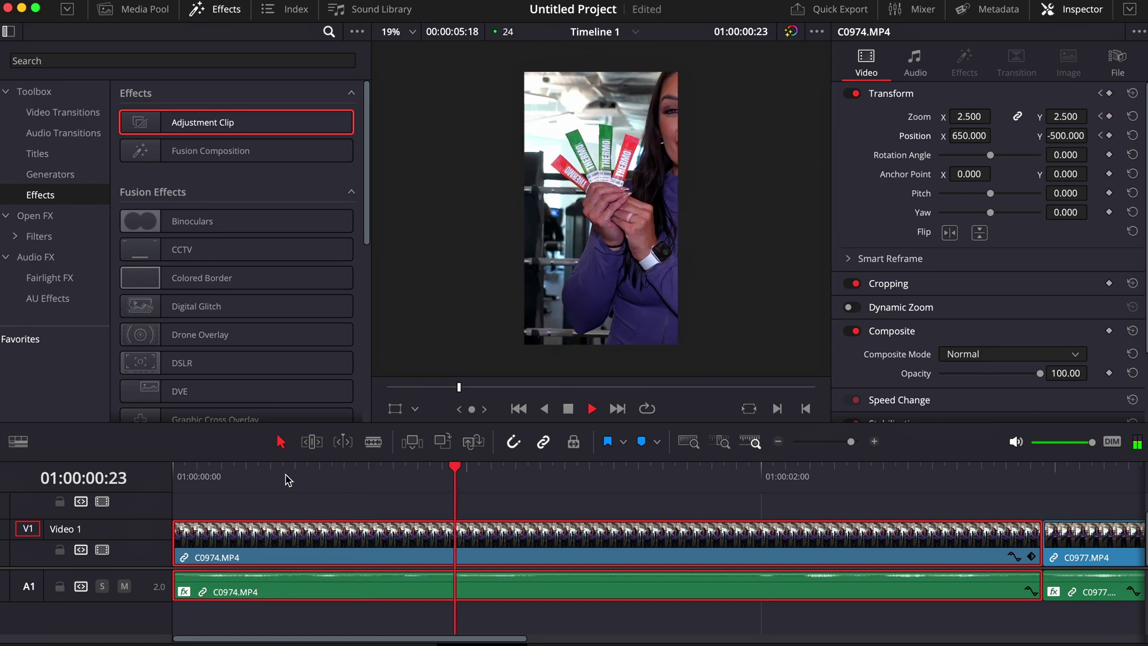
{"action": "left_click", "coordinate": [247, 476]}
{"action": "left_click_drag", "start_coordinate": [252, 475], "coordinate": [137, 474]}
{"action": "key", "text": "space"}
{"action": "key", "text": "space"}
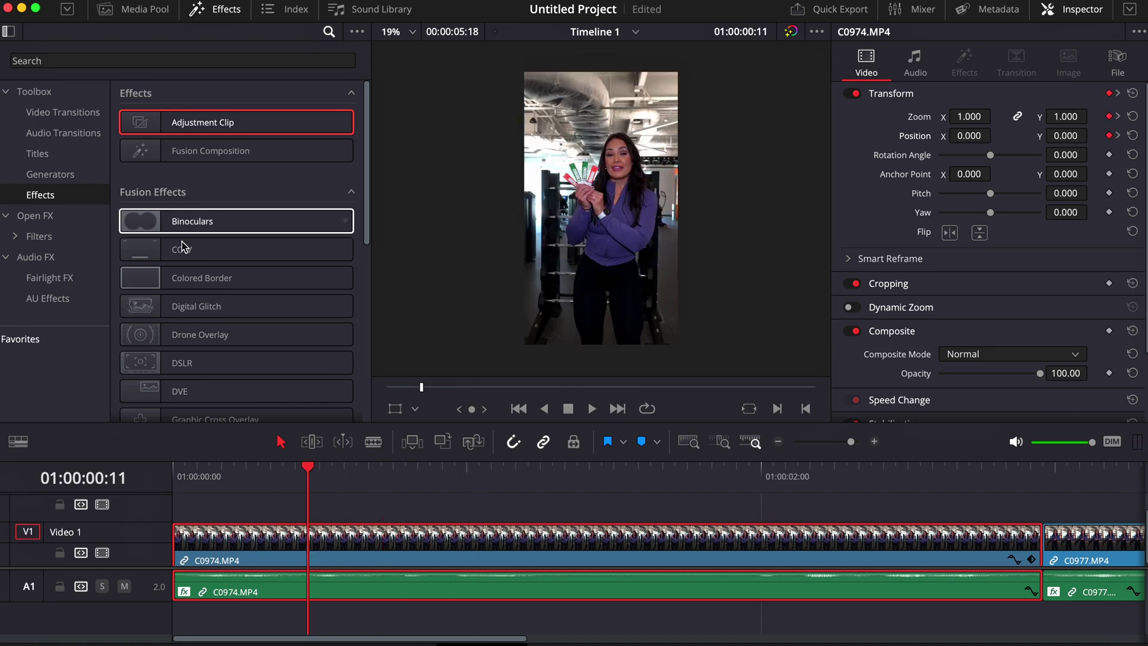
- Add an adjustment clip on Video 2 at 01:00:00:11 and cut it to end at 01:00:00:16, deleting the remainder
{"action": "left_click_drag", "start_coordinate": [192, 124], "coordinate": [323, 515]}
{"action": "key", "text": "Right"}
{"action": "key", "text": "Right"}
{"action": "key", "text": "Right"}
{"action": "key", "text": "Right"}
{"action": "key", "text": "Right"}
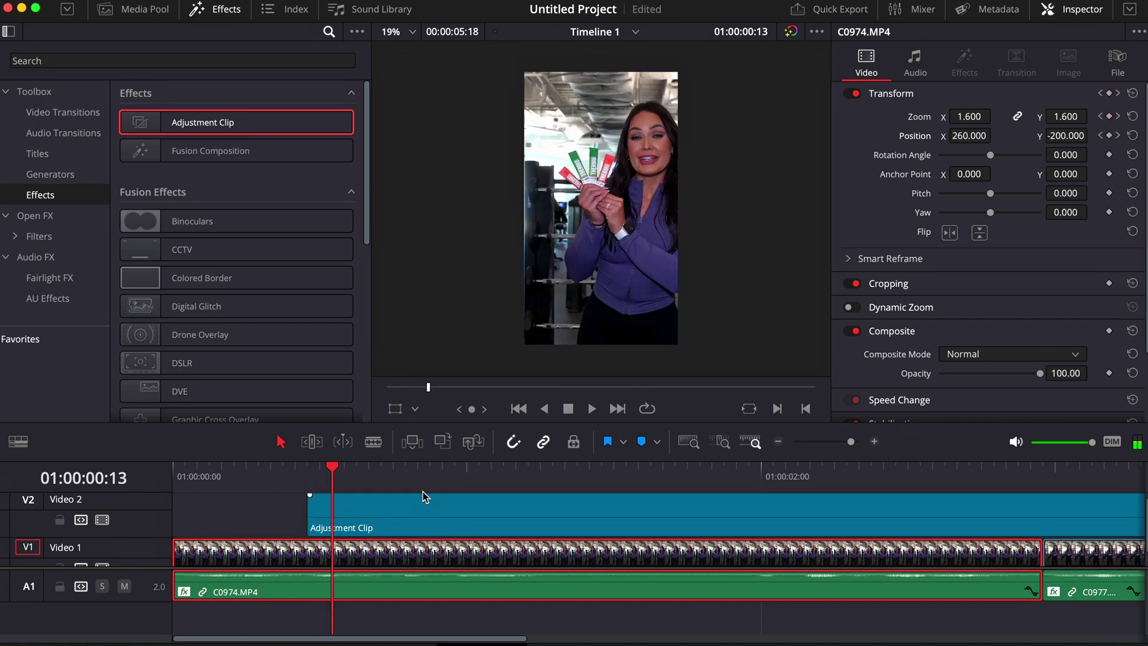
{"action": "left_click", "coordinate": [373, 441]}
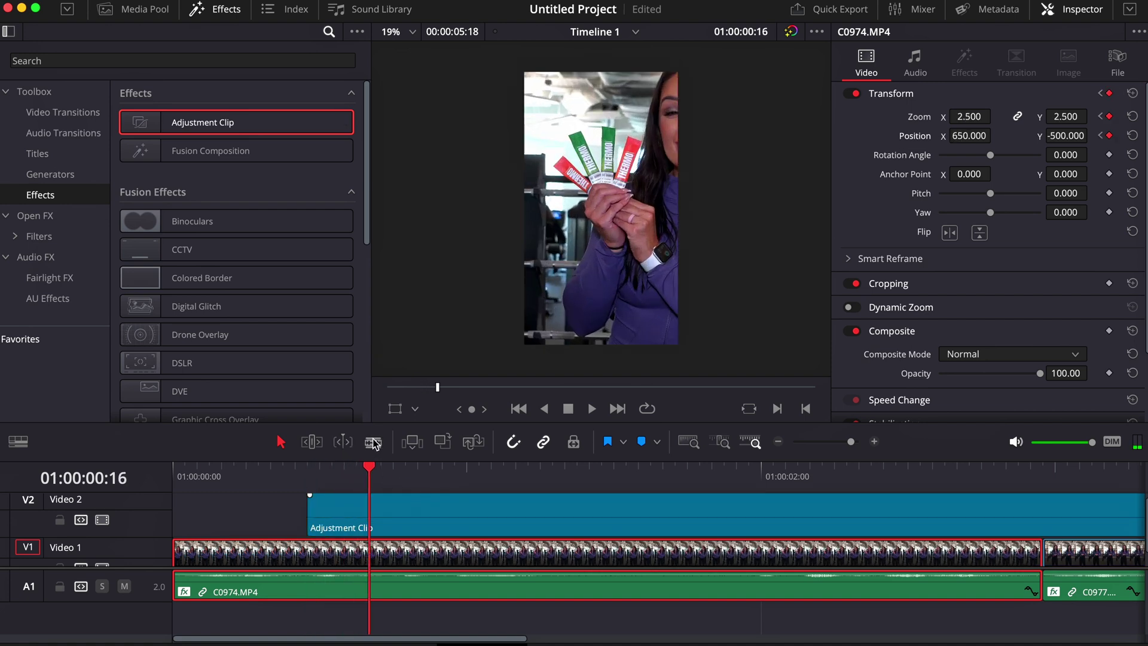
{"action": "left_click", "coordinate": [369, 508]}
{"action": "left_click", "coordinate": [281, 441]}
{"action": "left_click", "coordinate": [435, 502]}
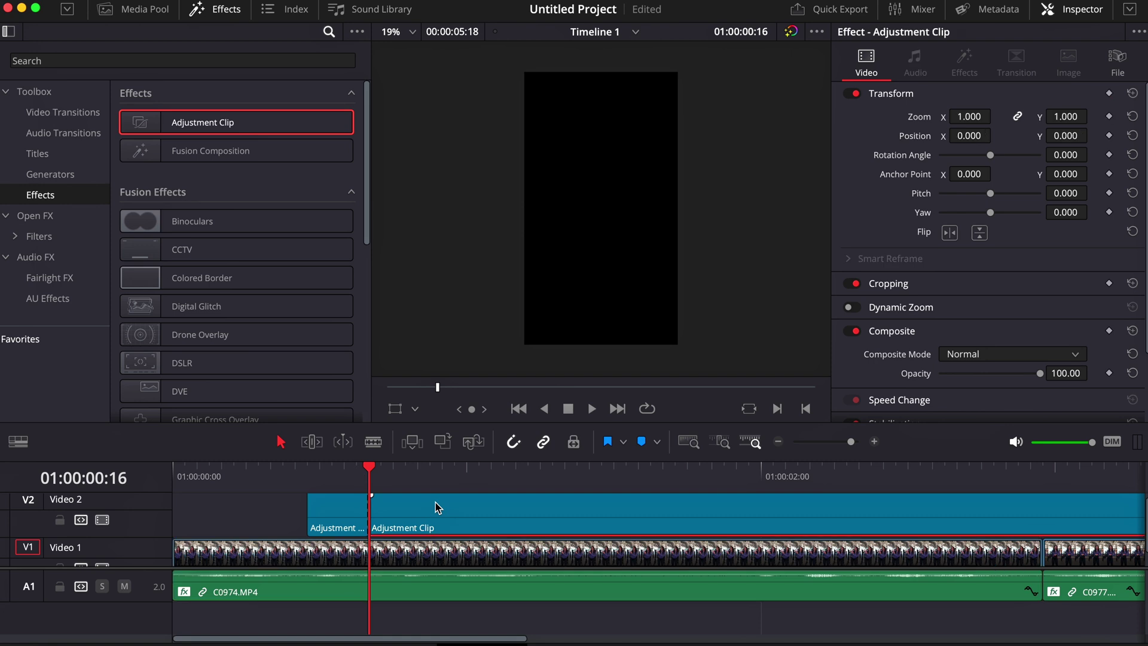
{"action": "key", "text": "Delete"}
{"action": "left_click", "coordinate": [317, 476]}
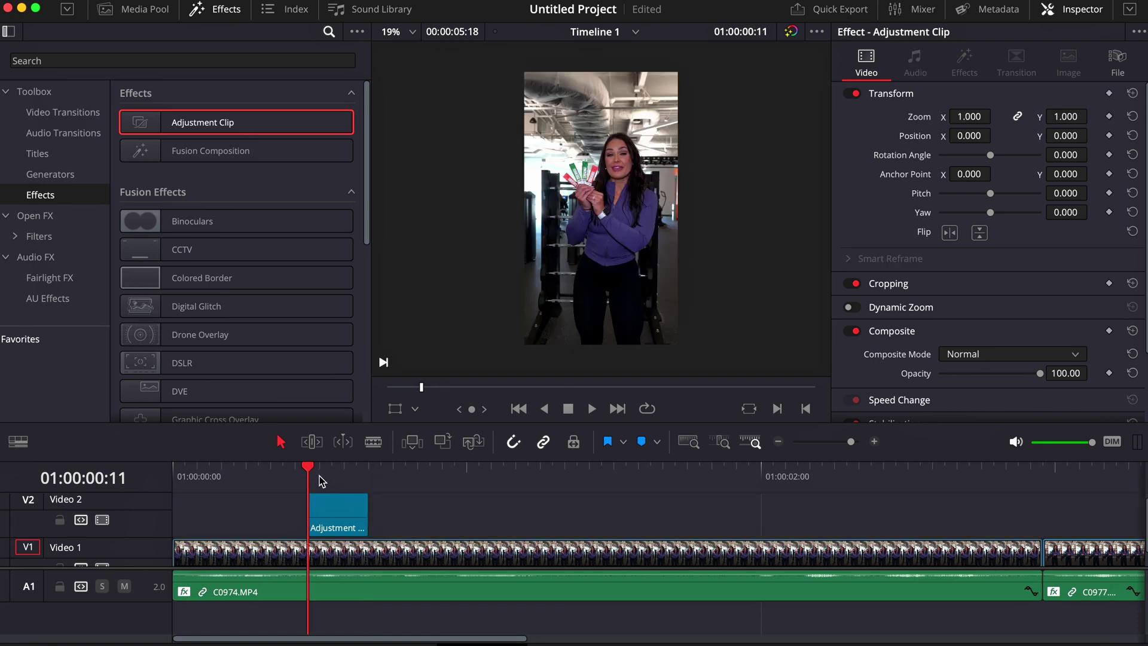
- Mute track Audio 1 and apply the Zoom Blur filter to the adjustment clip on Video 2
{"action": "left_click", "coordinate": [125, 587]}
{"action": "key", "text": "space"}
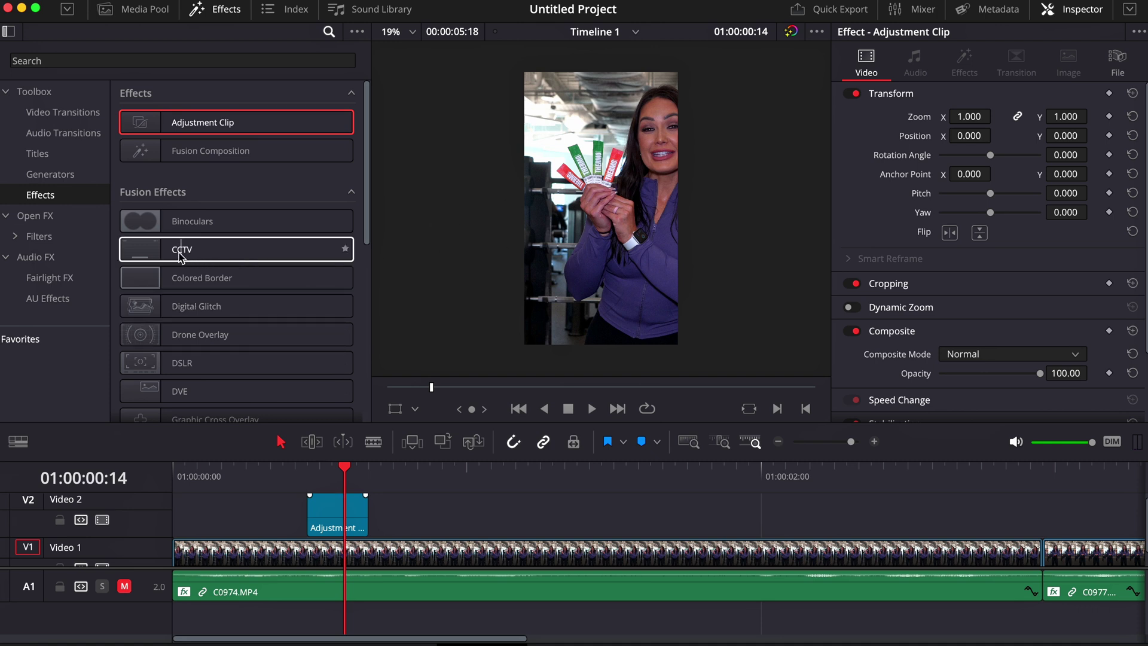
{"action": "left_click", "coordinate": [70, 238]}
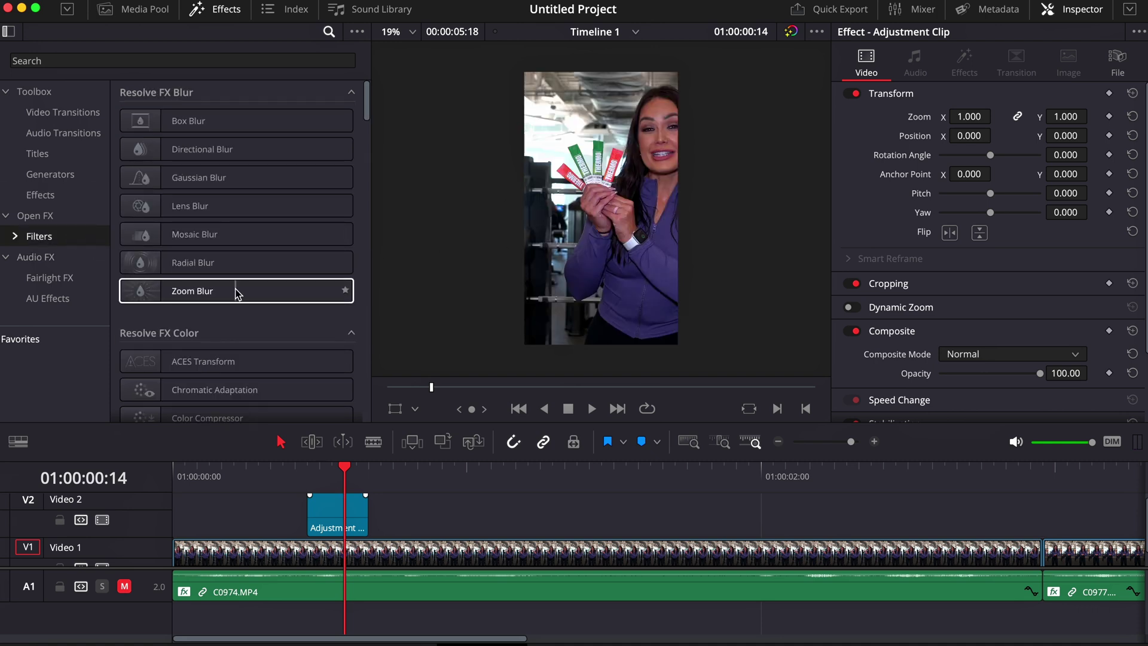
{"action": "left_click_drag", "start_coordinate": [236, 293], "coordinate": [336, 506]}
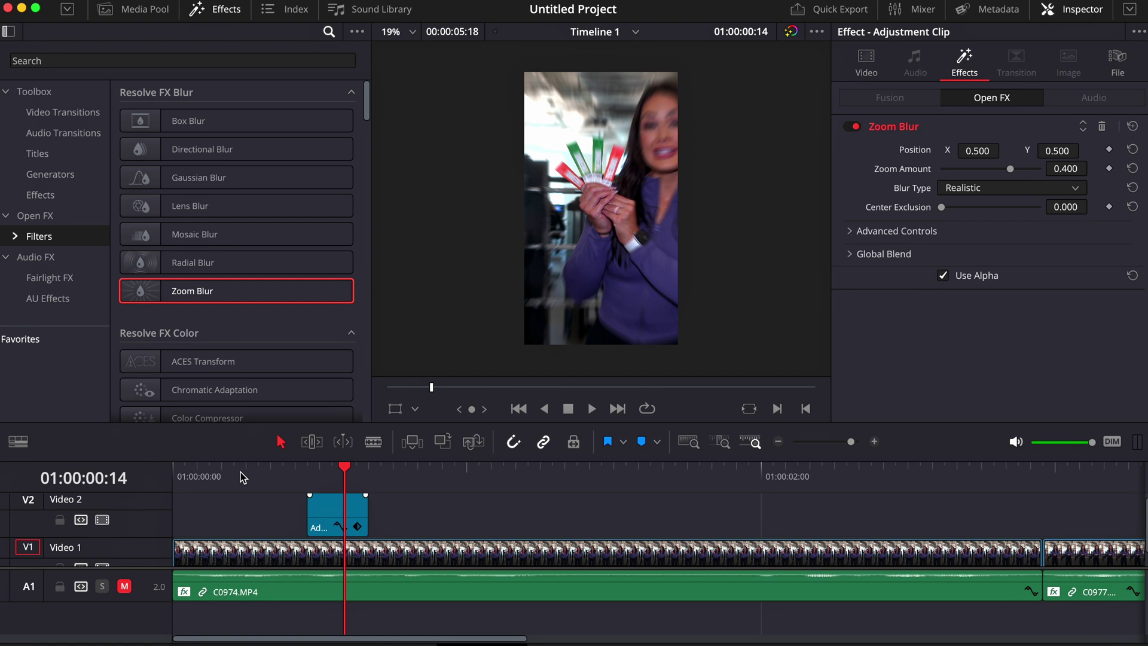
- Play the opening to check the Zoom Blur, then return to the start of the adjustment clip at 01:00:00:11
{"action": "left_click", "coordinate": [242, 477]}
{"action": "key", "text": "space"}
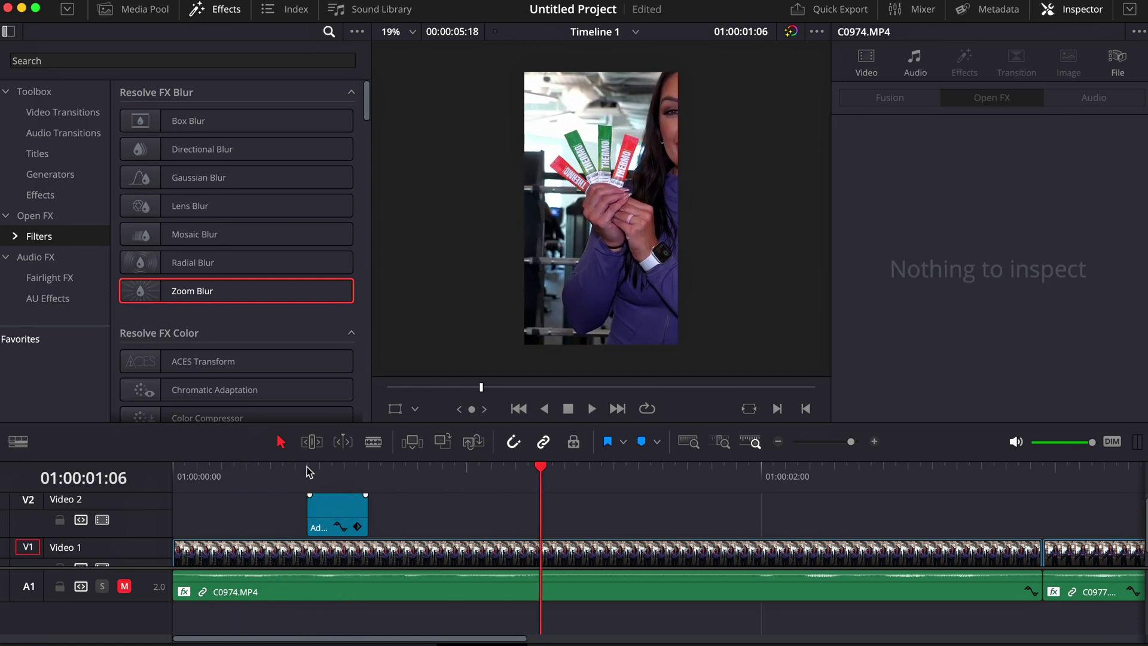
{"action": "left_click", "coordinate": [308, 471]}
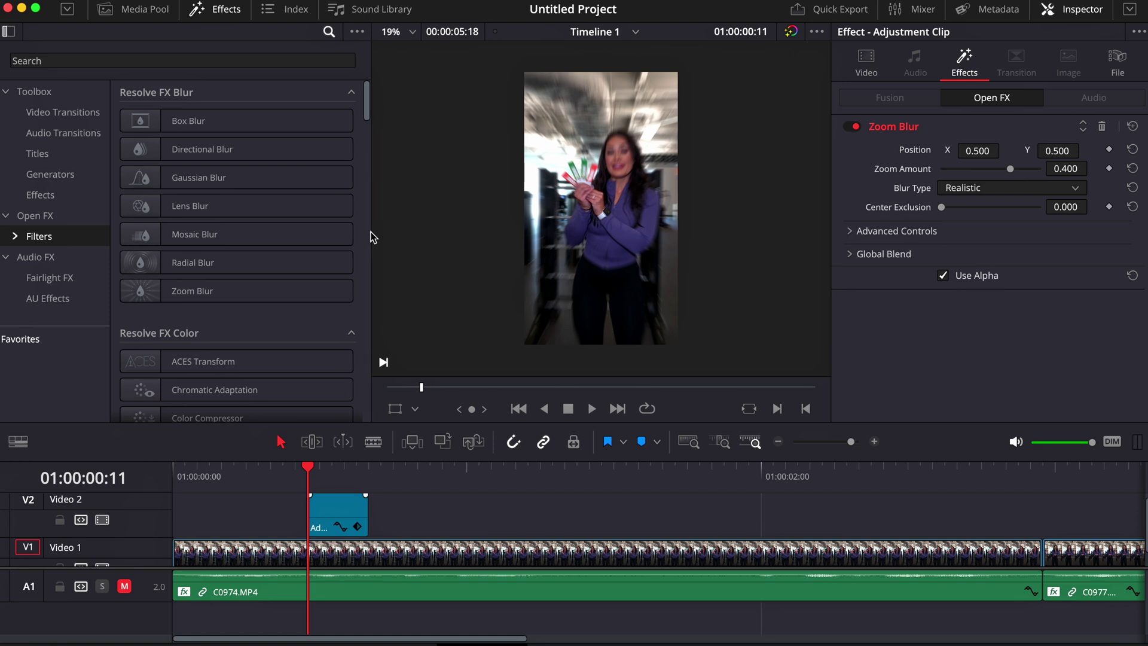
- Add the Camera Shake filter from Resolve FX Transform to the adjustment clip on Video 2
{"action": "left_click_drag", "start_coordinate": [366, 101], "coordinate": [353, 438]}
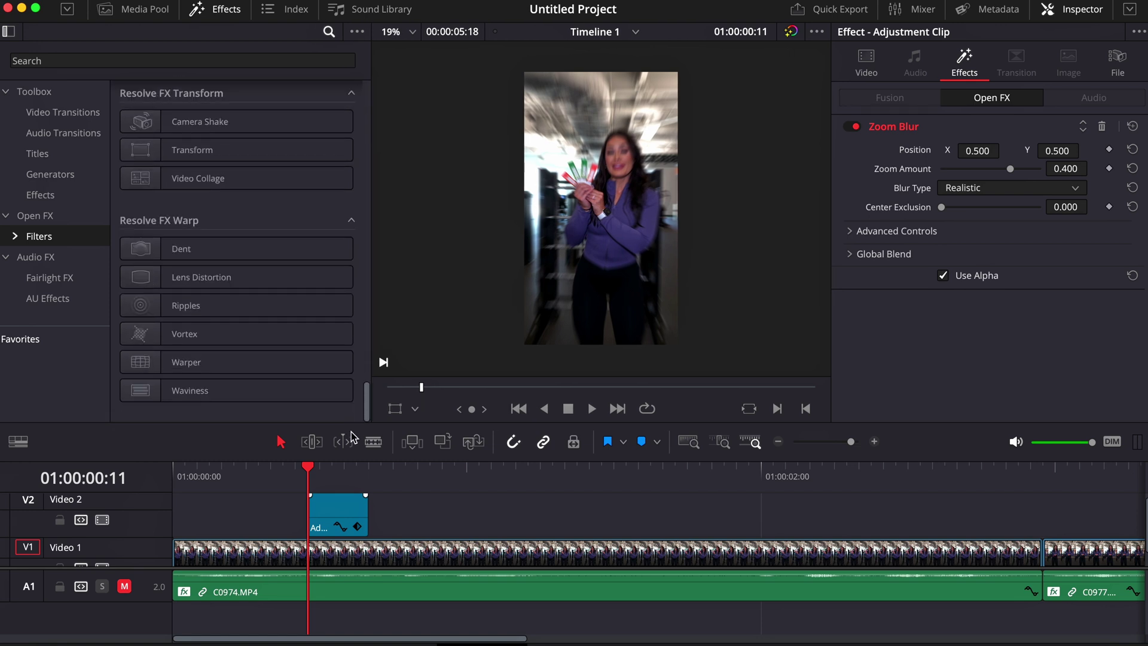
{"action": "scroll", "coordinate": [233, 299], "scroll_direction": "up", "scroll_amount": 3}
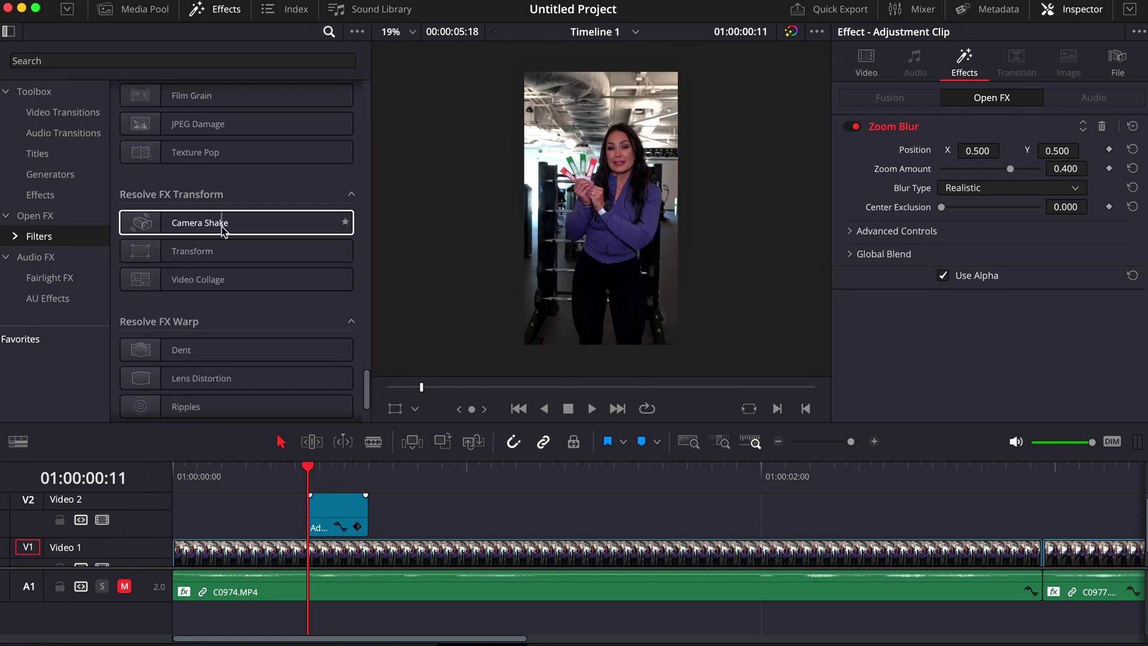
{"action": "left_click_drag", "start_coordinate": [223, 230], "coordinate": [335, 513]}
- Play through the adjustment clip to check the zoom-in with Zoom Blur and Camera Shake combined
{"action": "left_click", "coordinate": [245, 475]}
{"action": "key", "text": "space"}
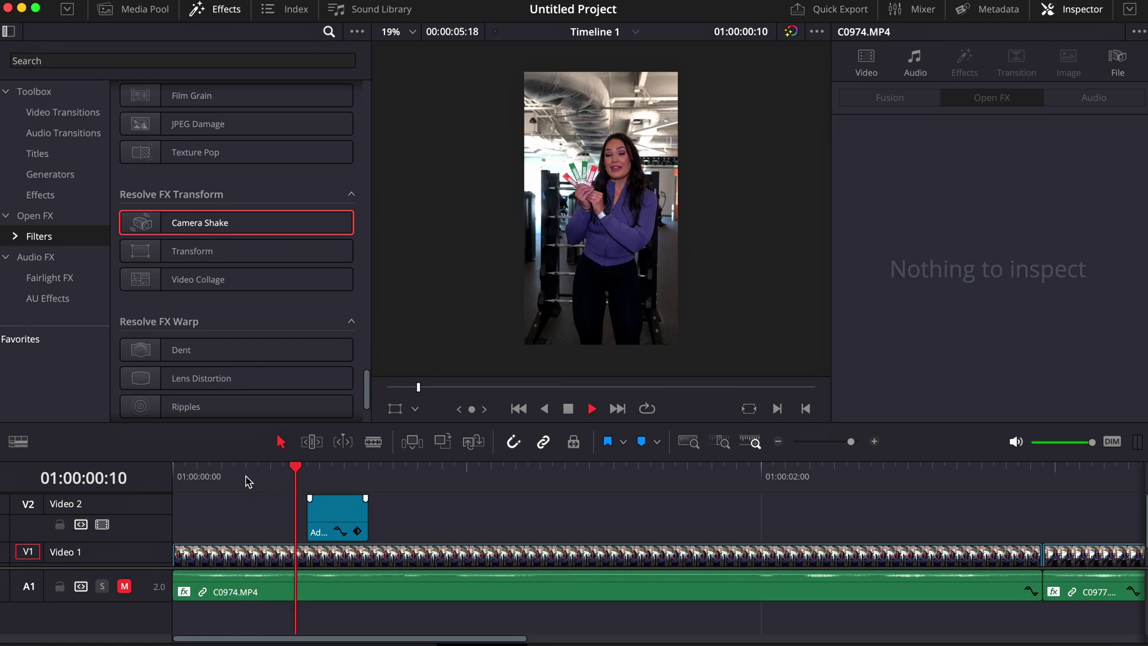
{"action": "left_click", "coordinate": [309, 470]}
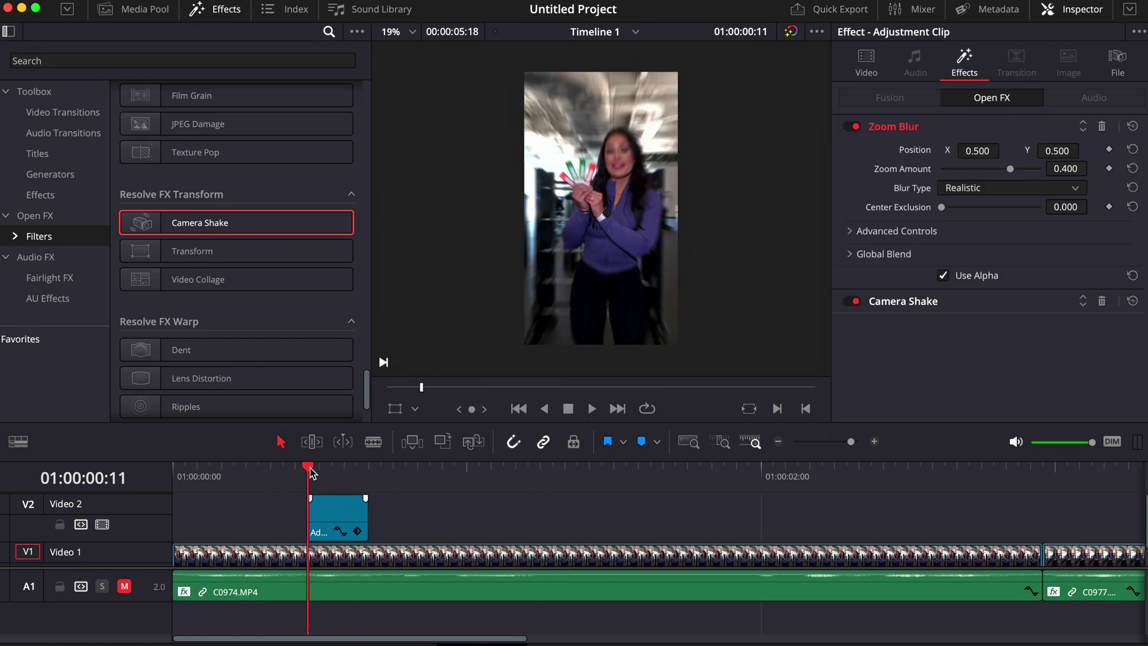
{"action": "left_click", "coordinate": [349, 514]}
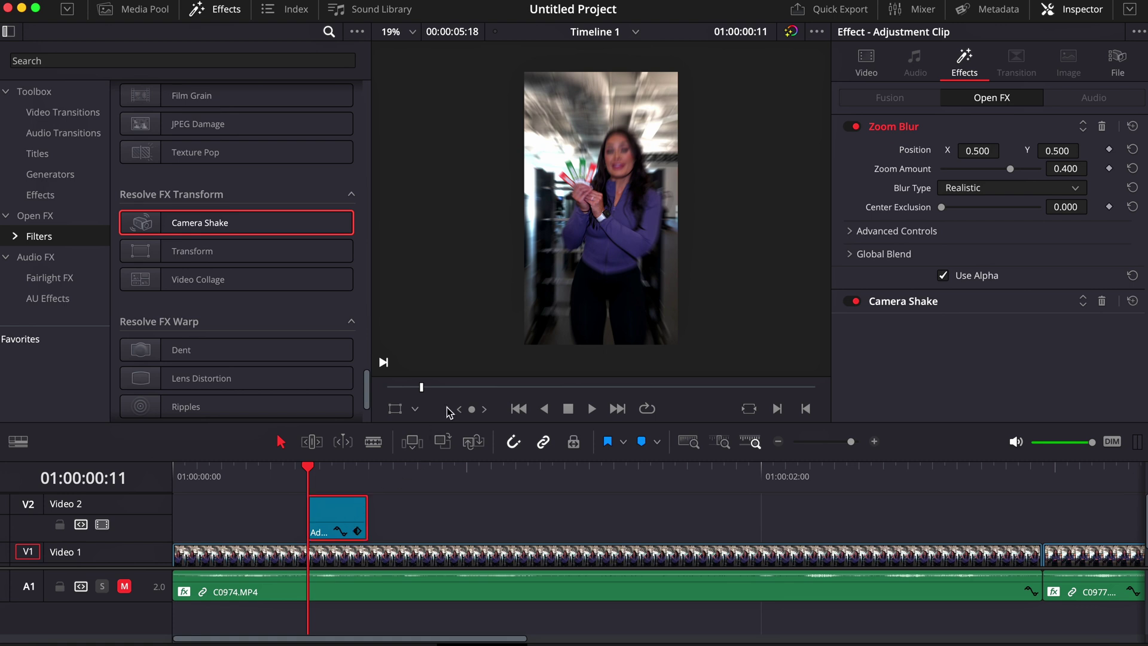
{"action": "key", "text": "space"}
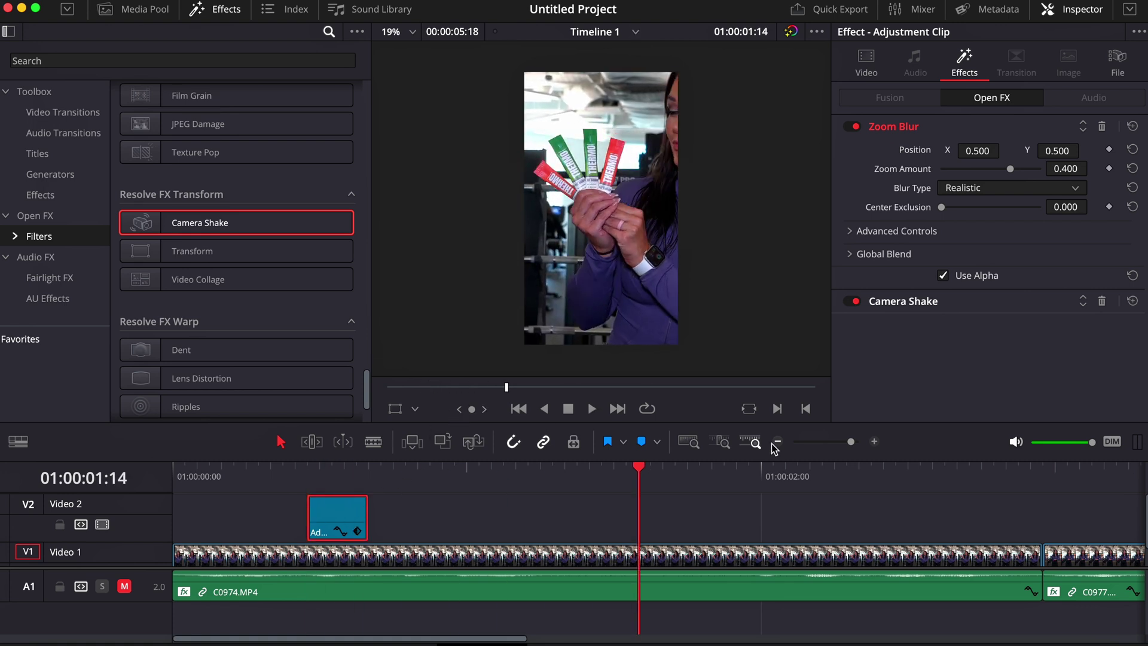
- Review the cut between C0974.MP4 and C0977.MP4, ending with the playhead on it at 01:00:02:23
{"action": "left_click", "coordinate": [777, 442]}
{"action": "left_click", "coordinate": [775, 443]}
{"action": "key", "text": "space"}
{"action": "key", "text": "space"}
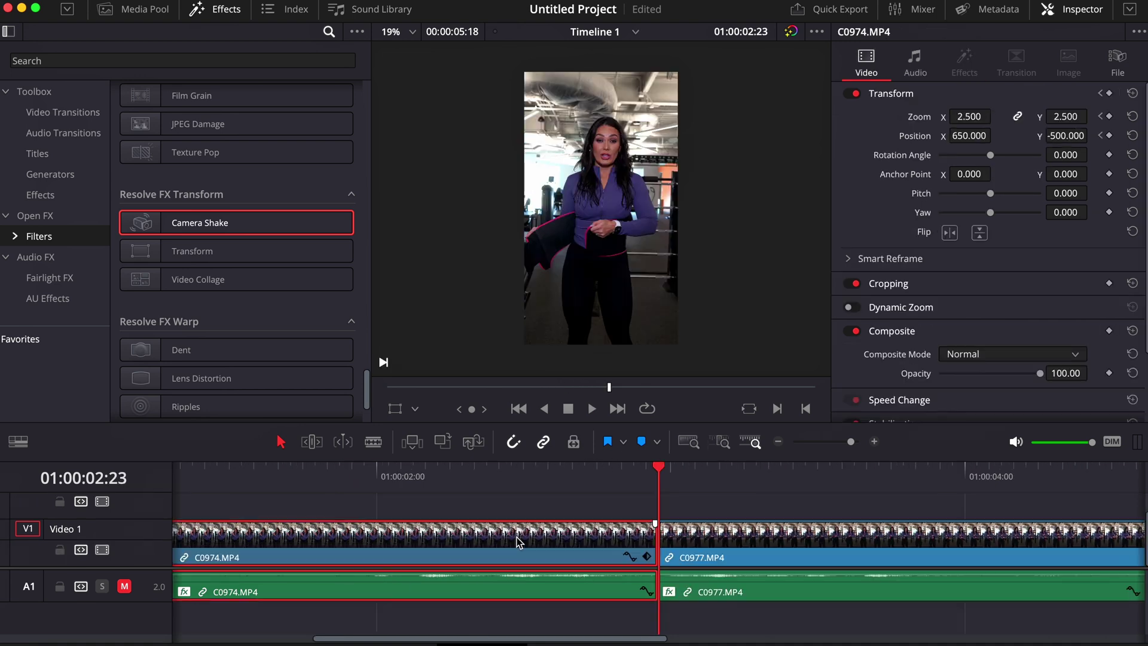
{"action": "left_click", "coordinate": [475, 486]}
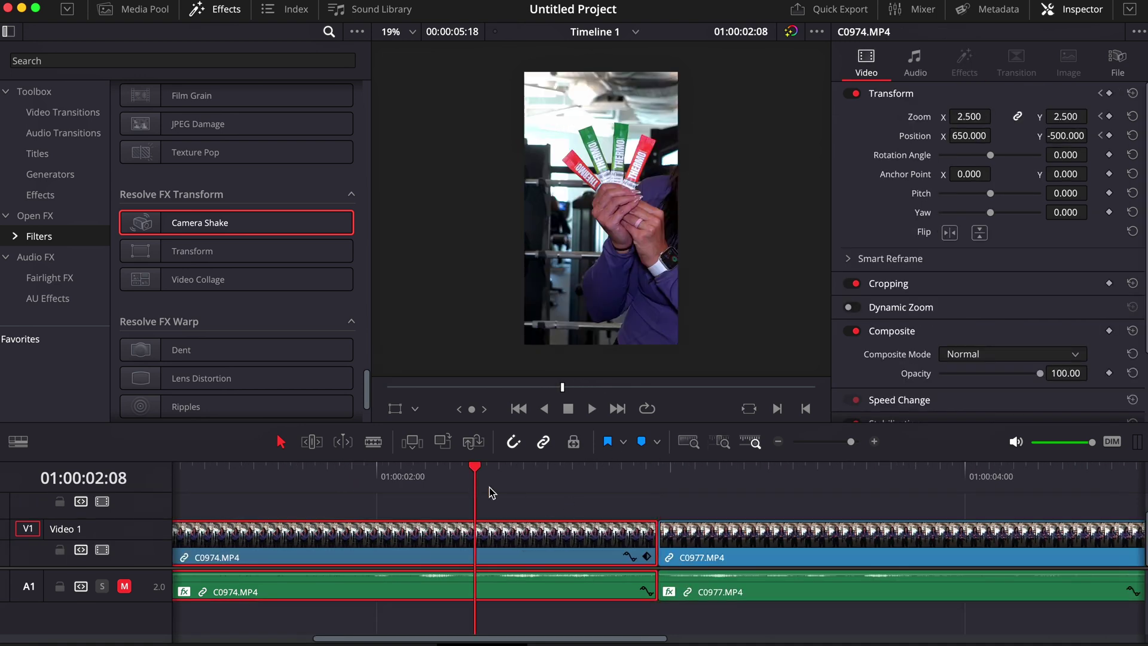
{"action": "left_click", "coordinate": [778, 442]}
{"action": "key", "text": "space"}
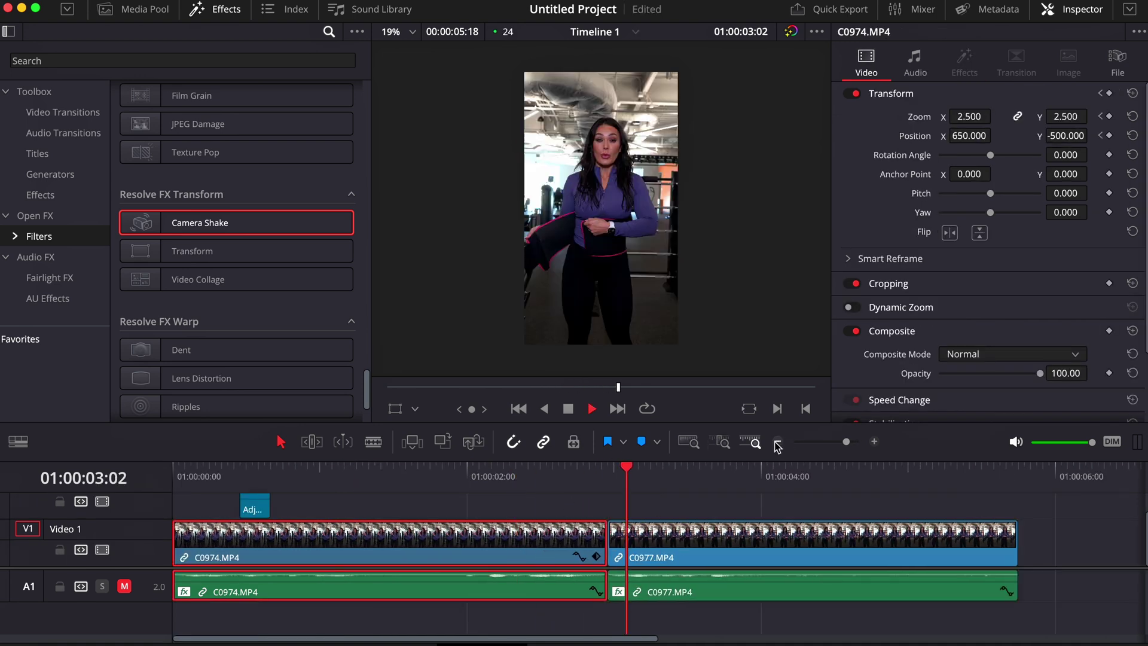
{"action": "key", "text": "space"}
{"action": "left_click", "coordinate": [609, 481]}
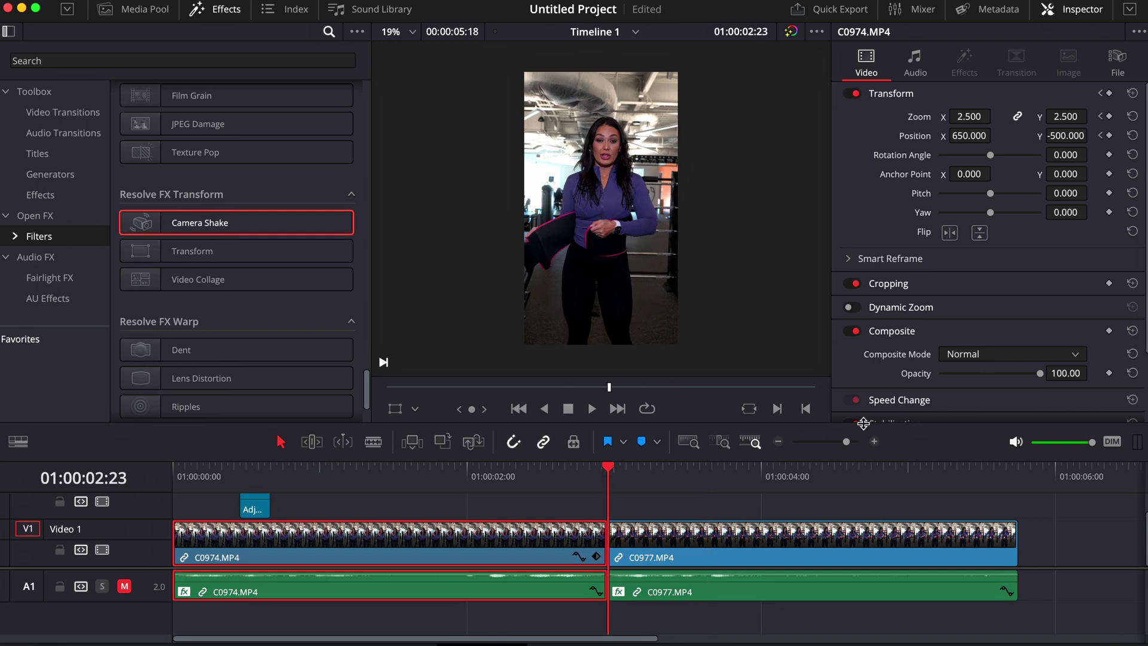
- Add a zoom keyframe to C0974.MP4 at 01:00:02:20, three frames before the cut
{"action": "left_click", "coordinate": [875, 444]}
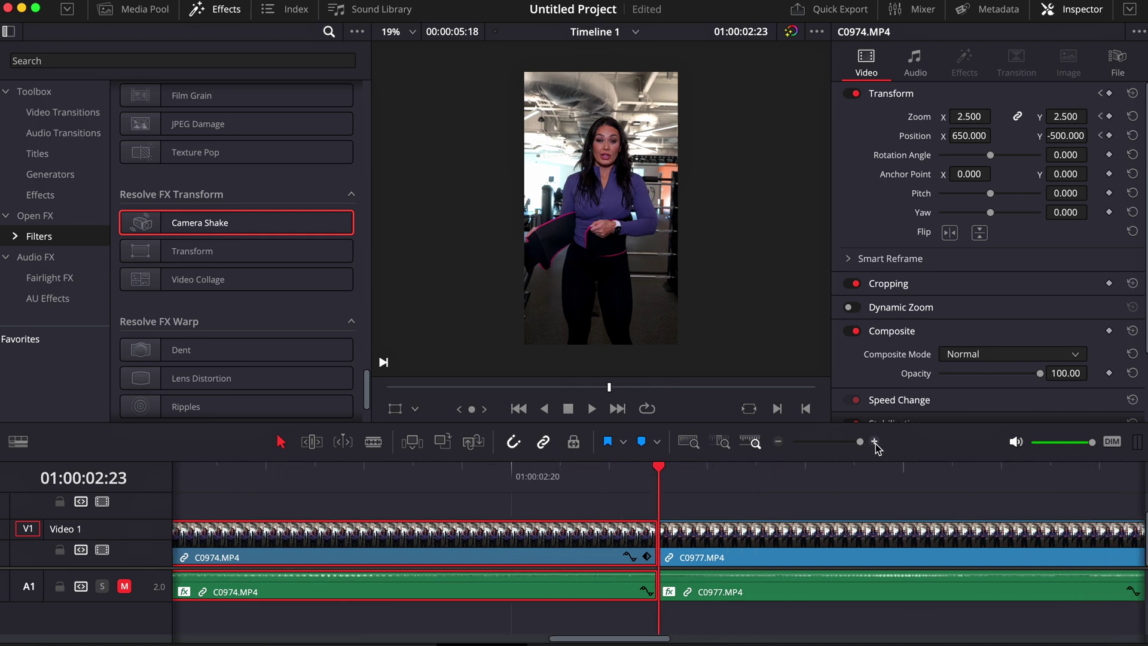
{"action": "key", "text": "Left"}
{"action": "key", "text": "Left"}
{"action": "key", "text": "Left"}
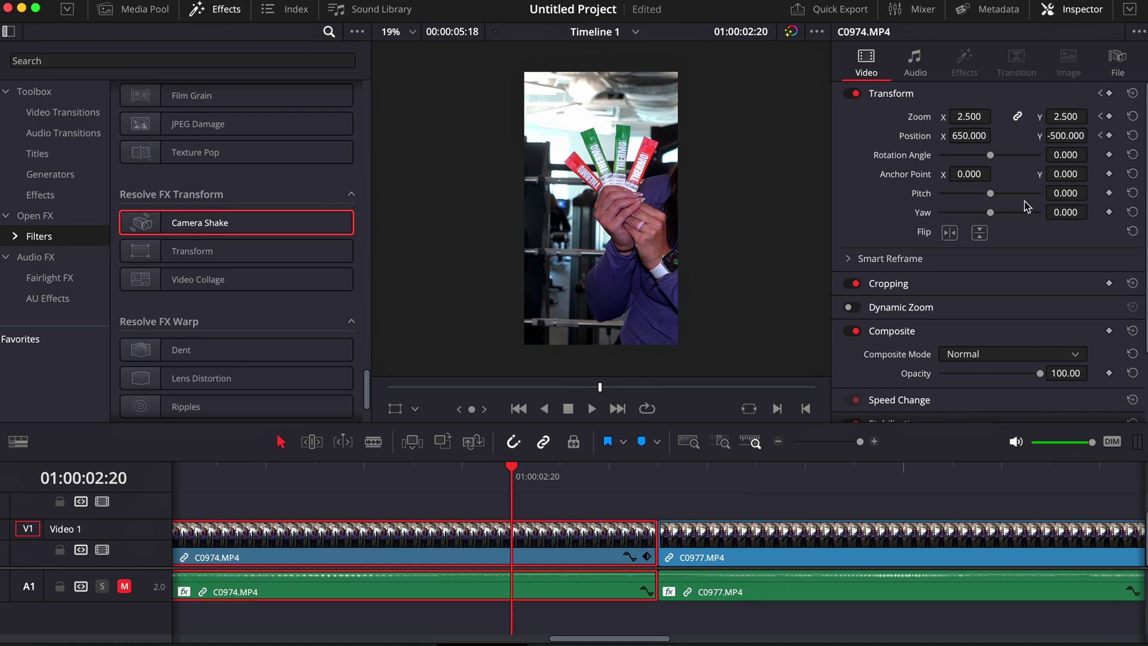
{"action": "left_click", "coordinate": [1109, 116]}
- At 01:00:02:23, keyframe C0974.MP4 to a zoom of 1.500 and a position of X 0, Y 0
{"action": "key", "text": "space"}
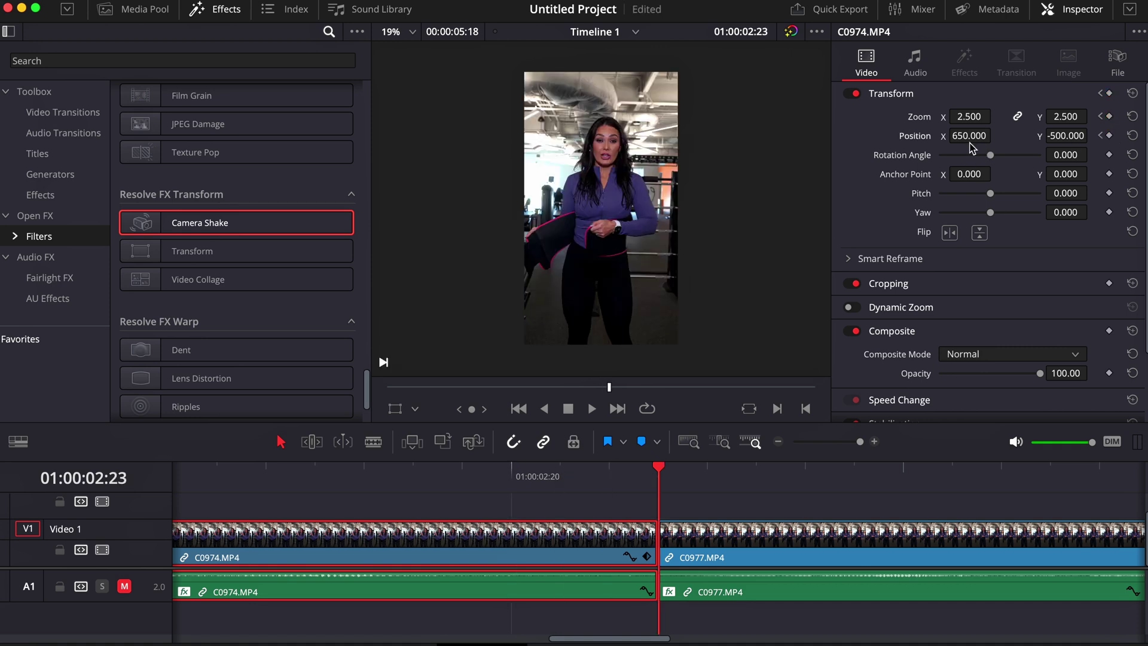
{"action": "left_click", "coordinate": [974, 115]}
{"action": "type", "text": "1.5"}
{"action": "key", "text": "Return"}
{"action": "left_click", "coordinate": [1065, 136]}
{"action": "type", "text": "0"}
{"action": "key", "text": "shift+Tab"}
{"action": "type", "text": "0"}
{"action": "key", "text": "Return"}
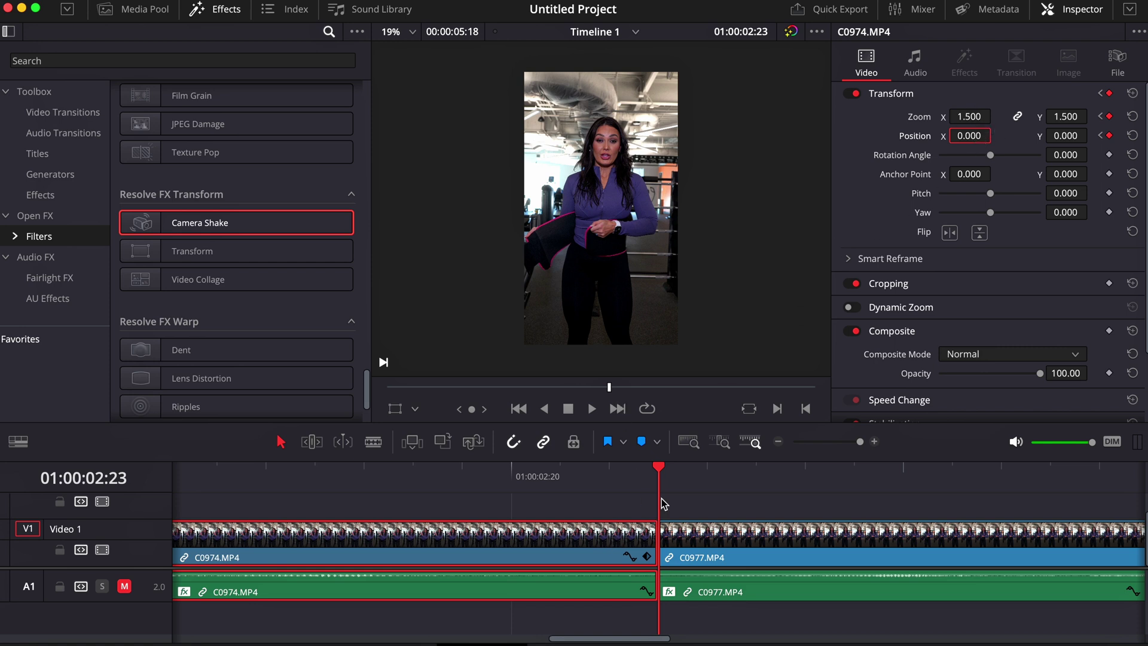
- Move C0977.MP4 three frames later and extend C0974.MP4 to 01:00:03:00, exposing its frame at 01:00:02:23
{"action": "left_click", "coordinate": [738, 543]}
{"action": "left_click_drag", "start_coordinate": [759, 543], "coordinate": [874, 533]}
{"action": "key", "text": "Right"}
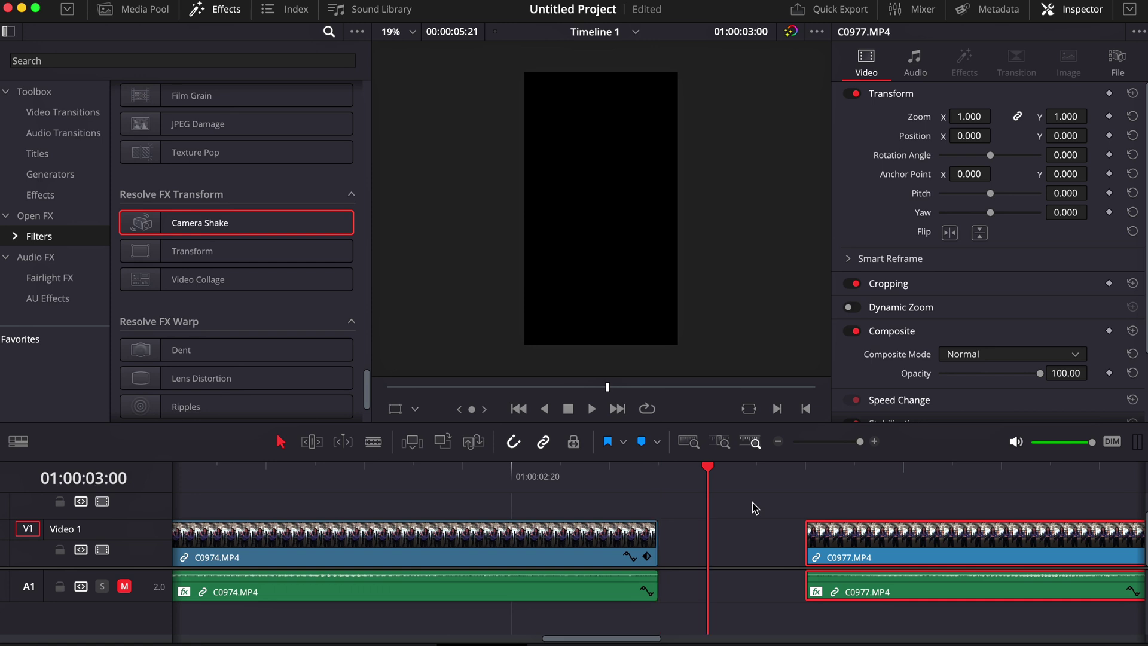
{"action": "left_click_drag", "start_coordinate": [656, 541], "coordinate": [679, 540]}
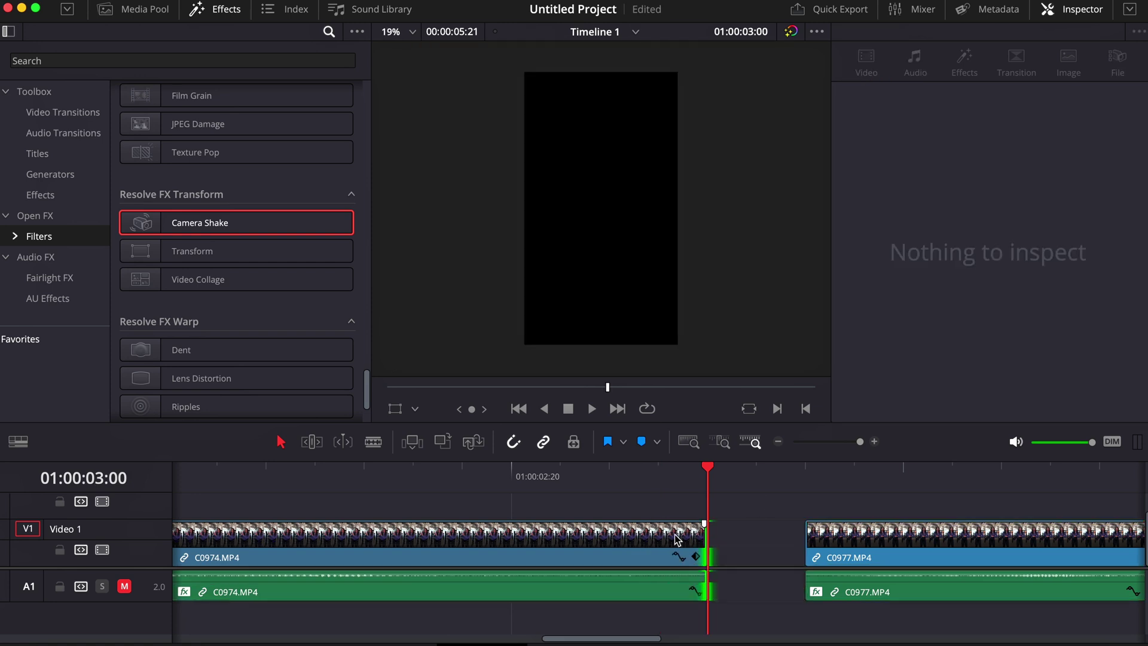
{"action": "key", "text": "Left"}
{"action": "left_click", "coordinate": [656, 531]}
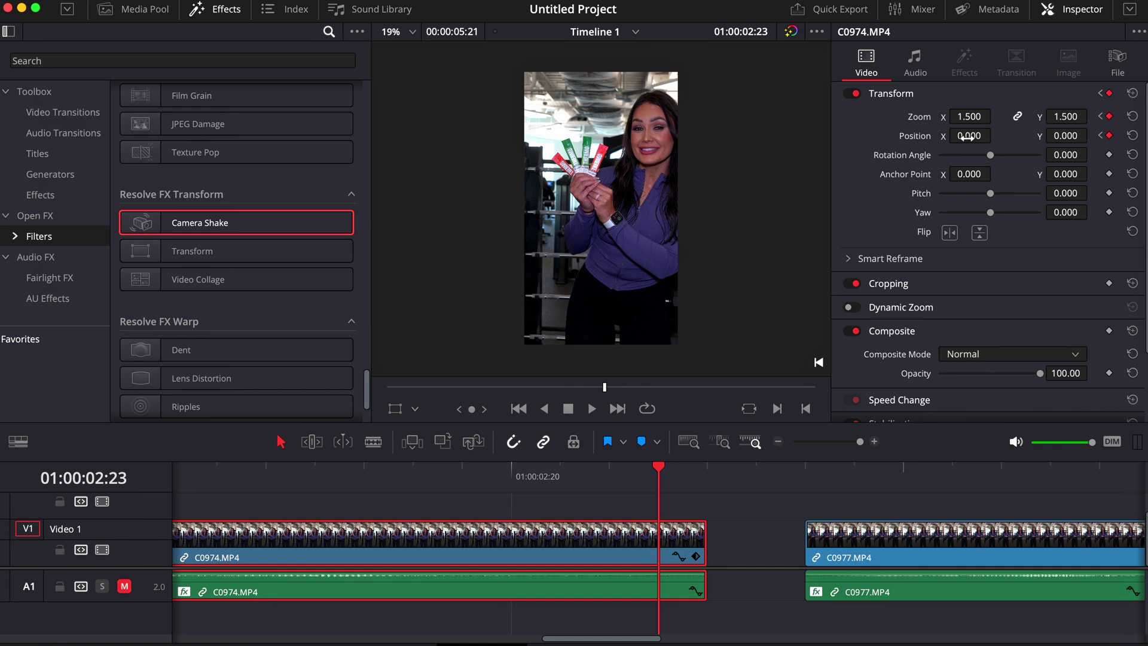
- Set the position keyframe of C0974.MP4 at 01:00:02:23 to X 250 and Y -250
{"action": "left_click_drag", "start_coordinate": [967, 138], "coordinate": [1018, 138]}
{"action": "type", "text": "15"}
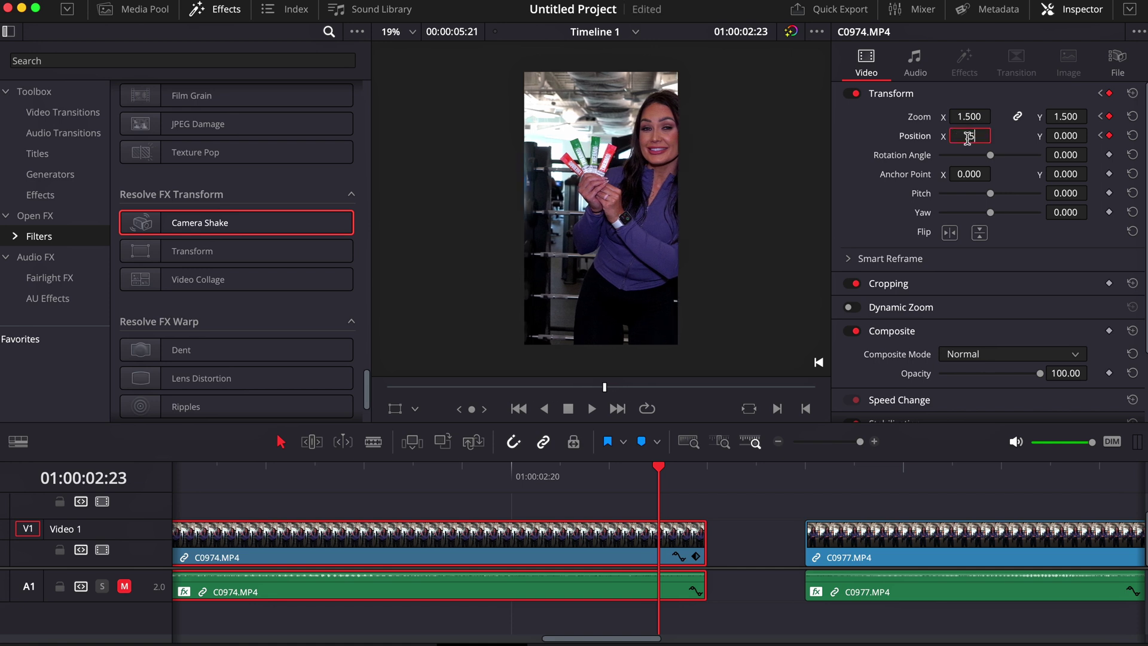
{"action": "type", "text": "0"}
{"action": "key", "text": "Return"}
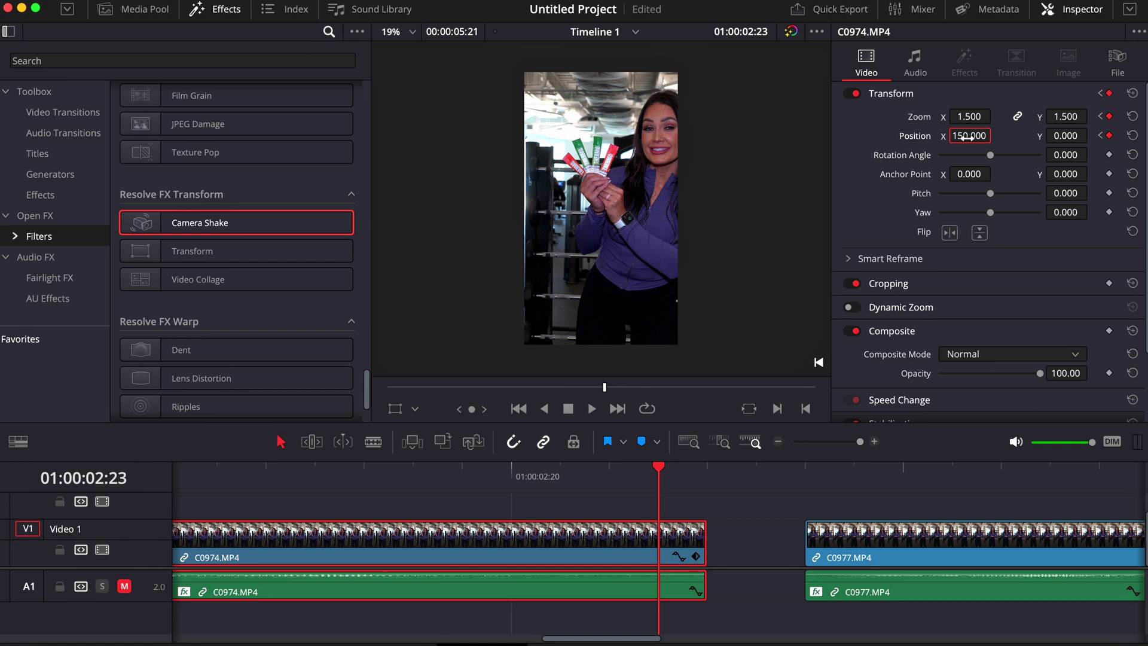
{"action": "left_click", "coordinate": [1055, 137]}
{"action": "type", "text": "-"}
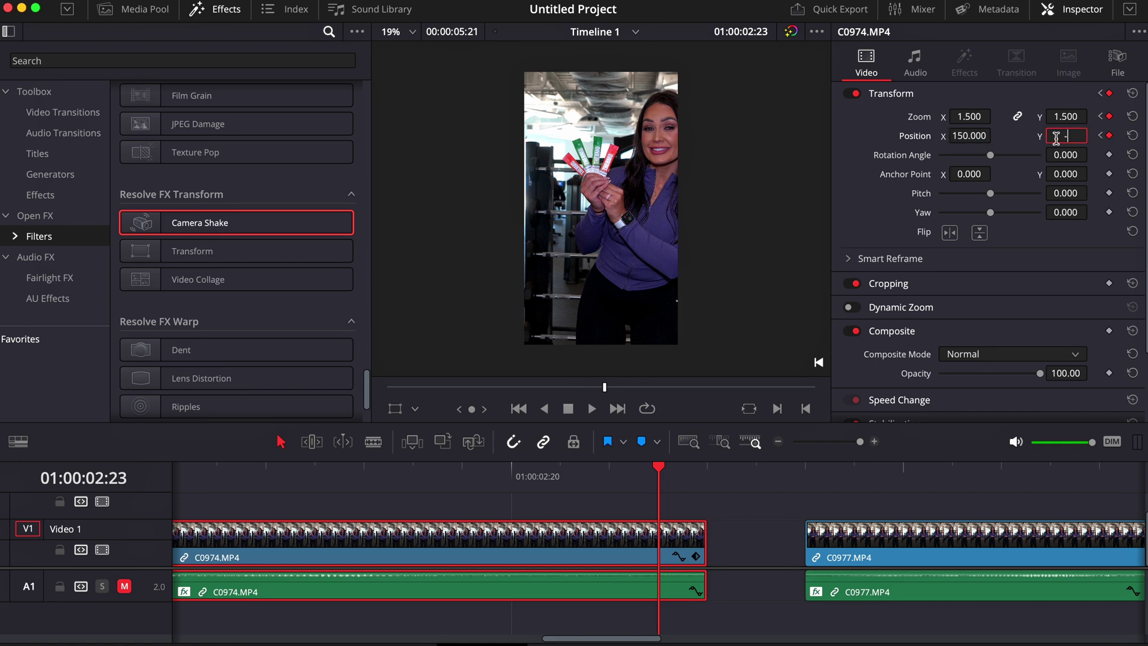
{"action": "type", "text": "250"}
{"action": "key", "text": "Return"}
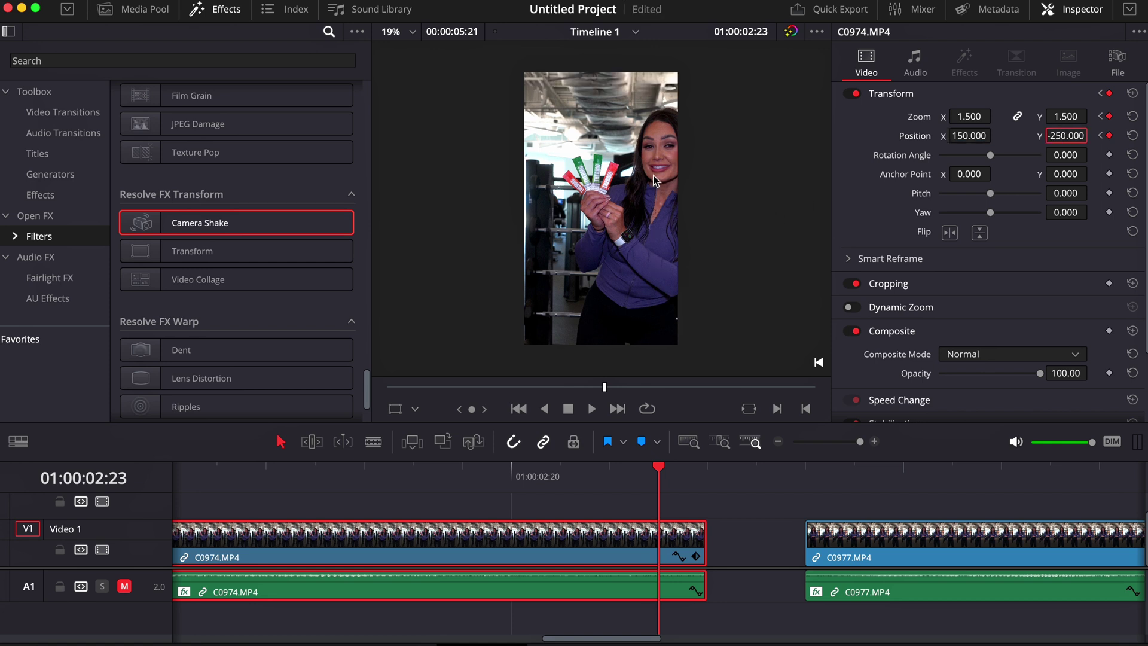
{"action": "left_click", "coordinate": [964, 136]}
{"action": "type", "text": "250"}
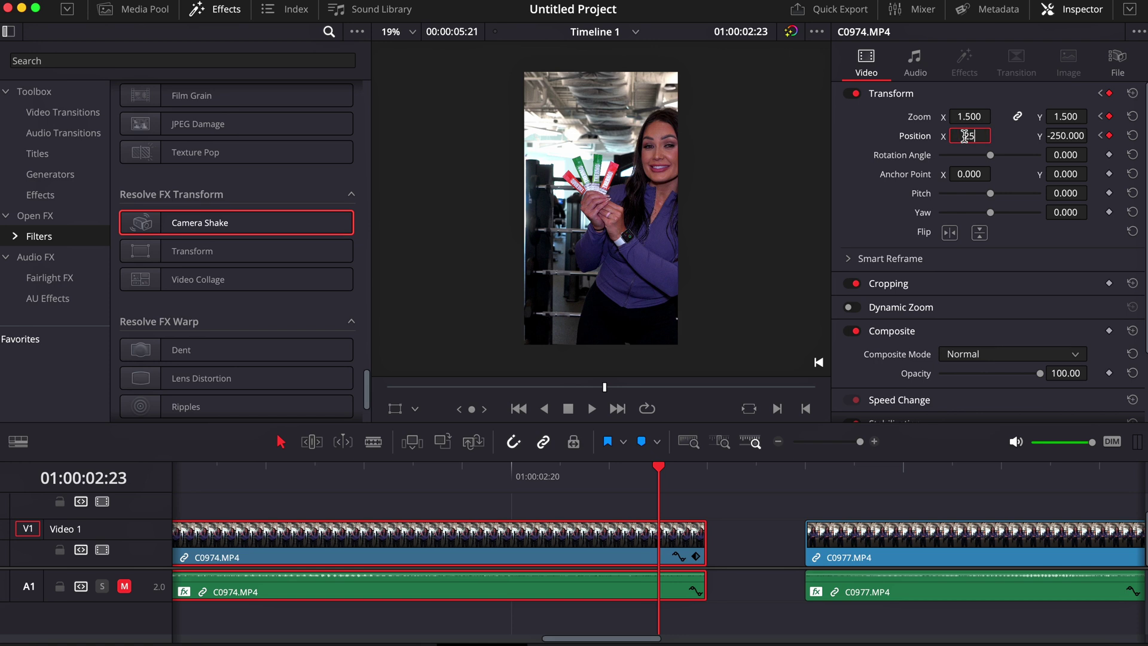
{"action": "key", "text": "Return"}
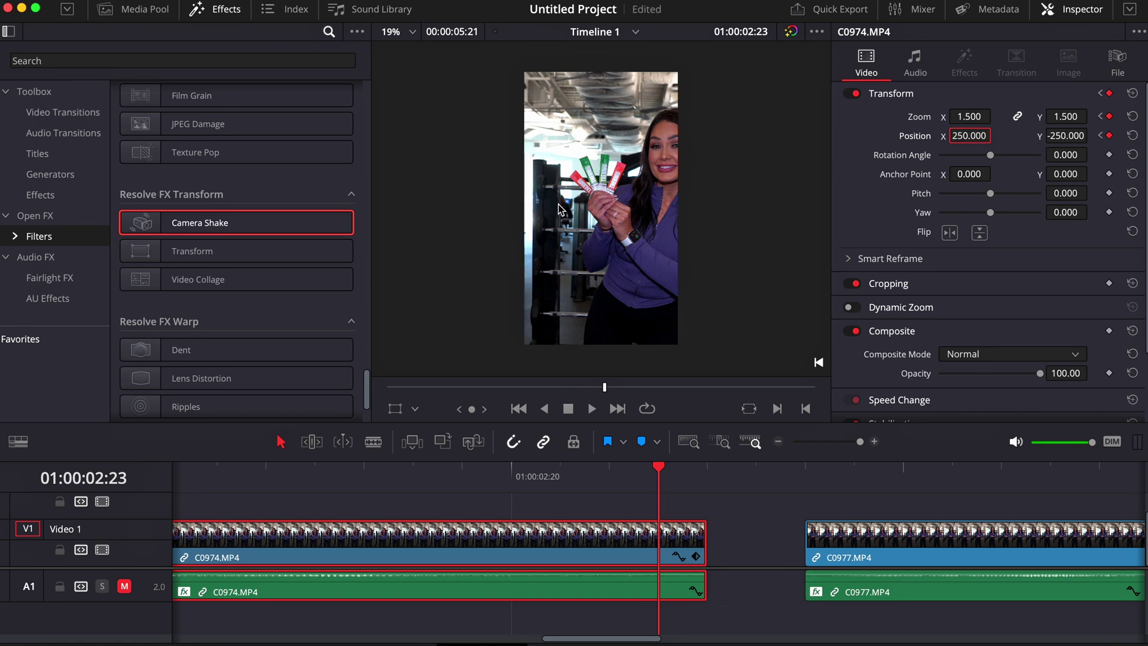
- Trim the end of C0974.MP4 back to 01:00:02:23 and move C0977.MP4 back against it
{"action": "left_click_drag", "start_coordinate": [704, 540], "coordinate": [657, 539]}
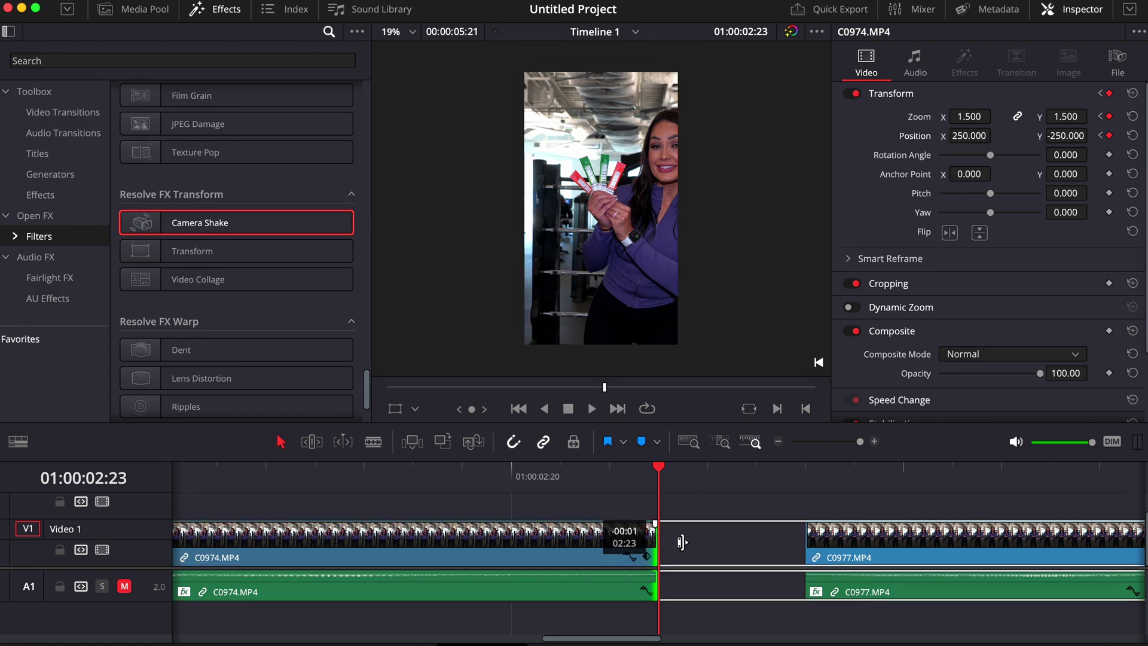
{"action": "left_click_drag", "start_coordinate": [926, 542], "coordinate": [779, 543]}
- Play across the cut from C0974.MP4 to C0977.MP4 to check the keyframed zoom-out
{"action": "left_click", "coordinate": [778, 442]}
{"action": "left_click", "coordinate": [778, 442]}
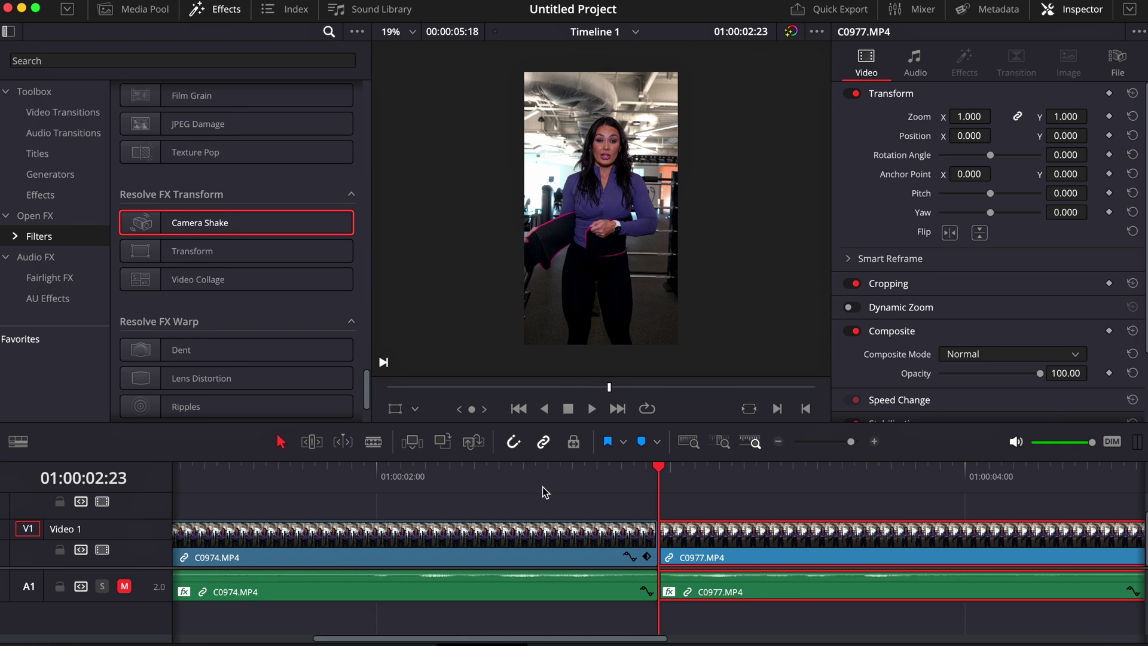
{"action": "left_click", "coordinate": [510, 477]}
{"action": "key", "text": "space"}
{"action": "key", "text": "space"}
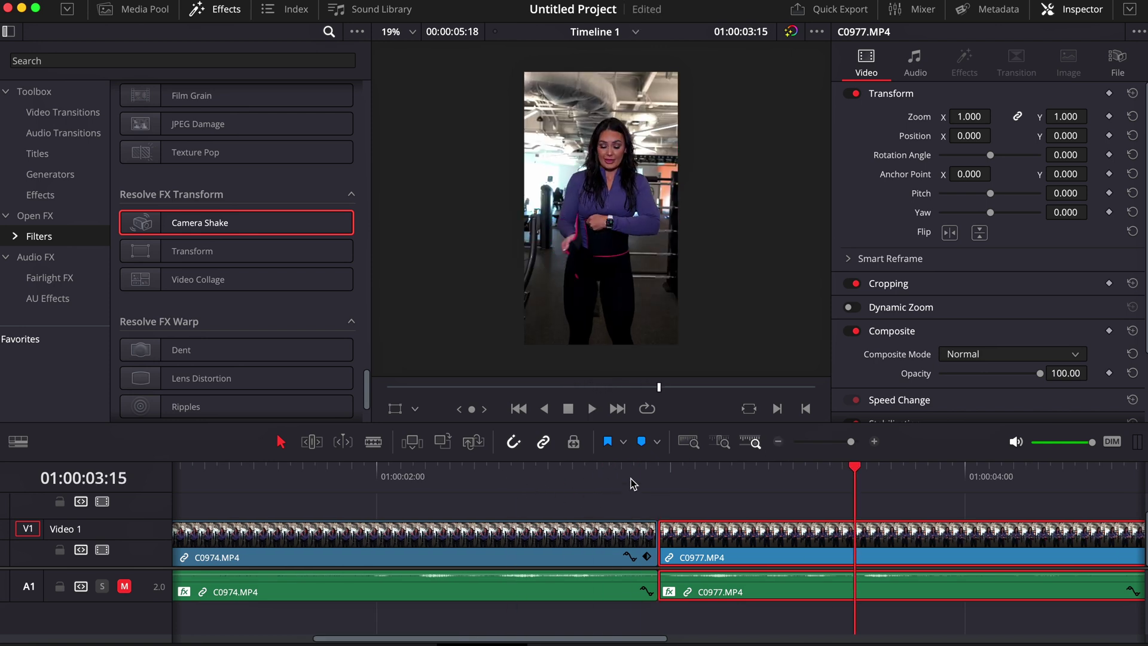
- Add zoom and position keyframes to C0977.MP4 at 01:00:03:02, three frames after the cut, keeping the default values
{"action": "key", "text": "Up"}
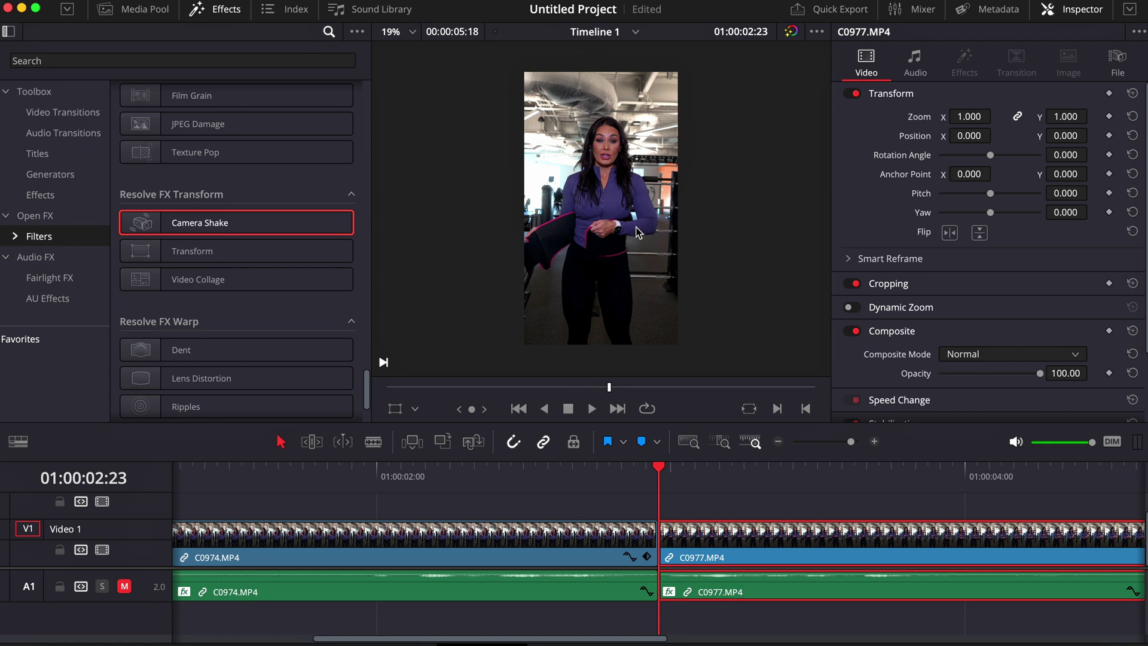
{"action": "key", "text": "Right"}
{"action": "key", "text": "Right"}
{"action": "key", "text": "Right"}
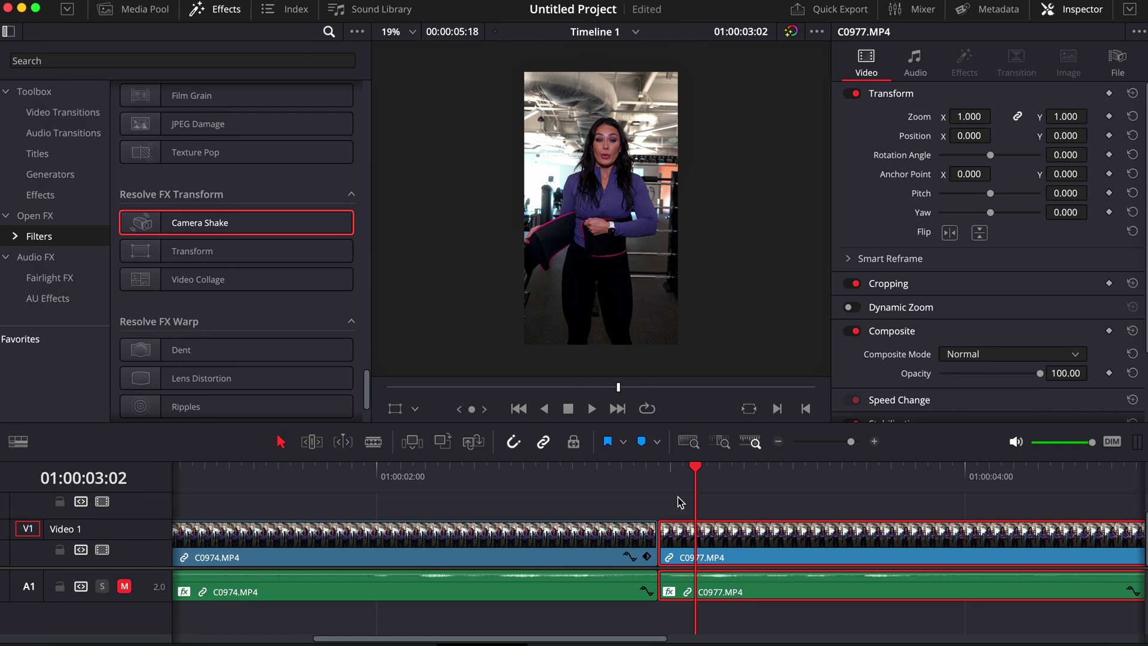
{"action": "left_click", "coordinate": [1109, 117]}
{"action": "left_click", "coordinate": [1109, 135]}
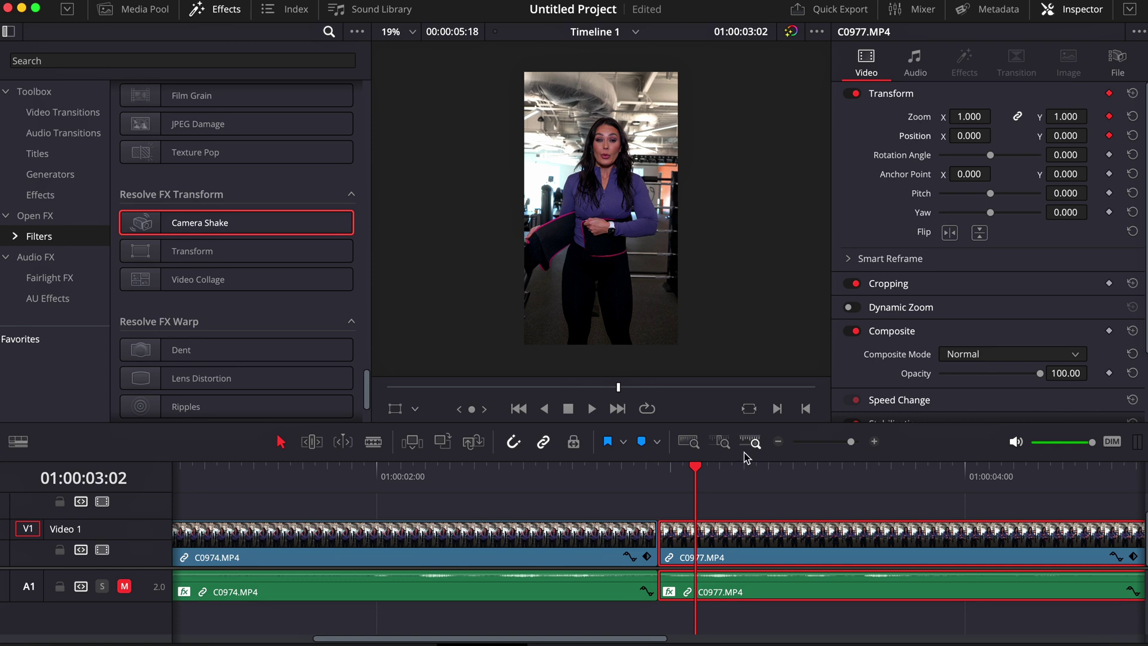
- At the first frame of C0977.MP4 (01:00:02:23), set the zoom keyframe to 1.5 and add a position keyframe at its default value
{"action": "left_click", "coordinate": [661, 483]}
{"action": "left_click", "coordinate": [626, 520]}
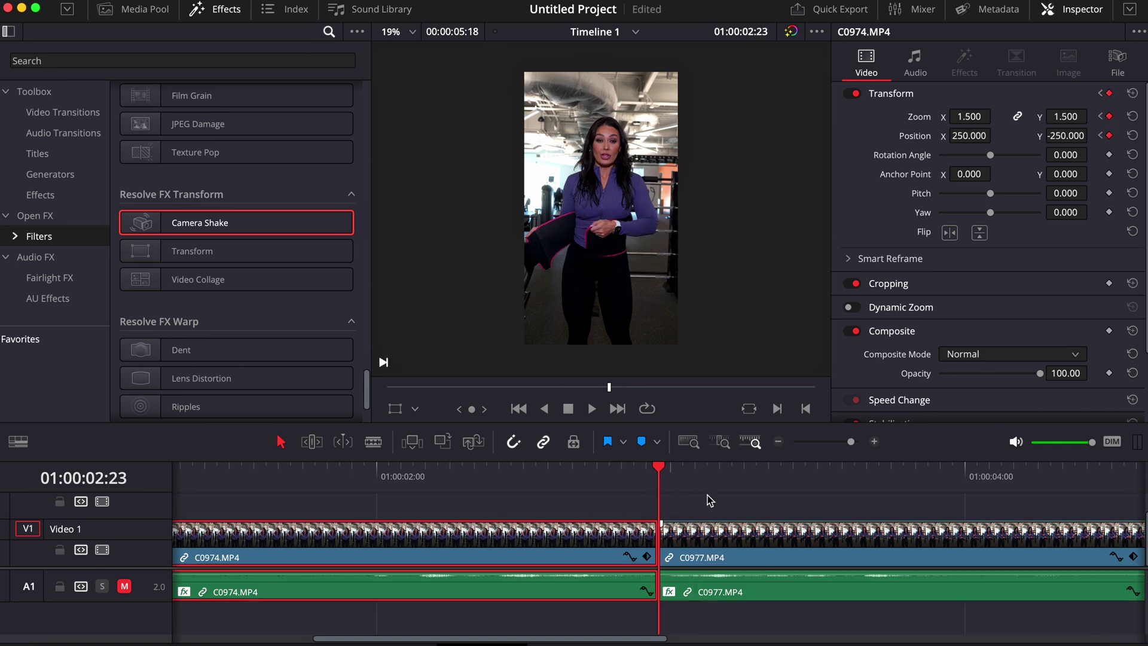
{"action": "left_click", "coordinate": [686, 529]}
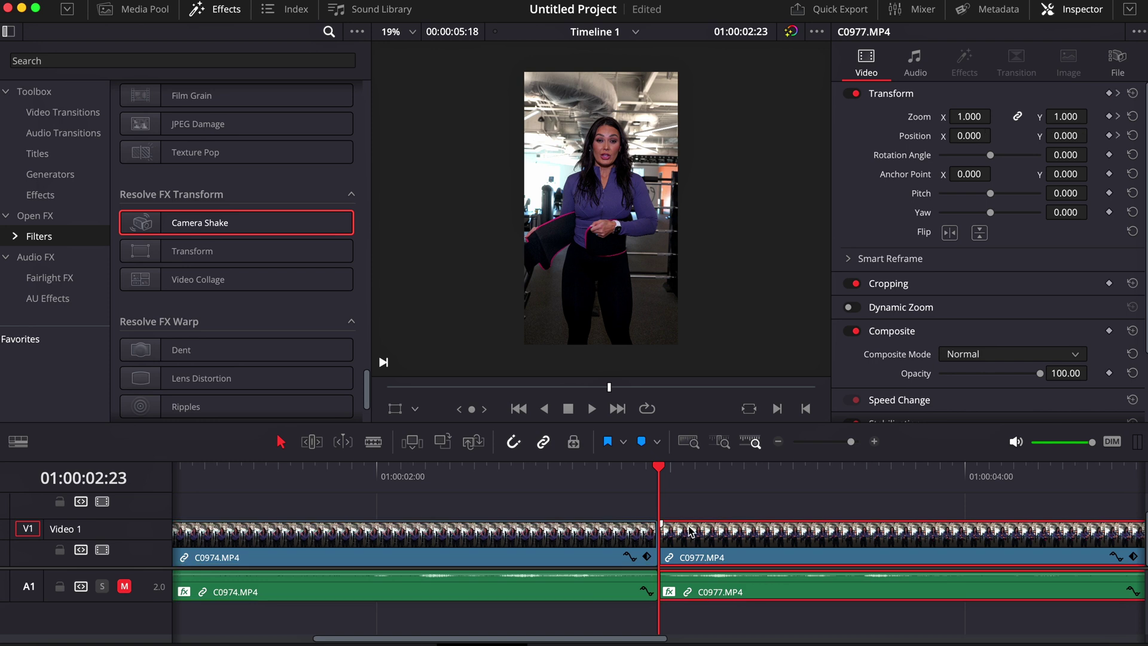
{"action": "left_click", "coordinate": [969, 117]}
{"action": "key", "text": "BackSpace"}
{"action": "key", "text": "Return"}
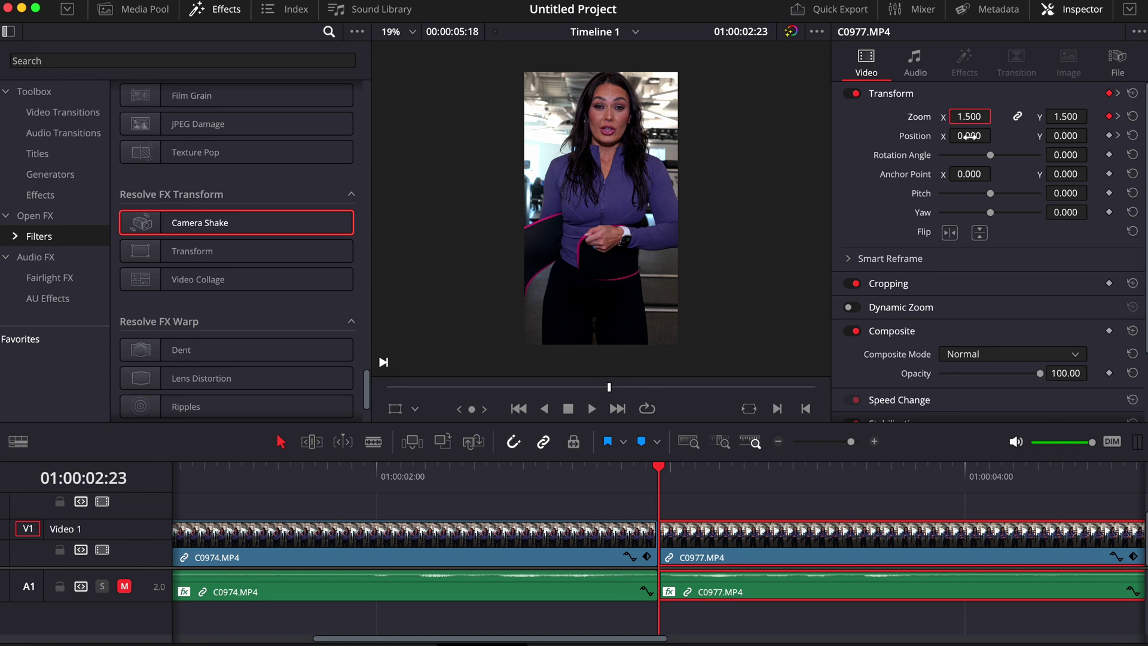
{"action": "left_click", "coordinate": [1108, 135]}
- Step to the keyframes at 01:00:03:02 and play C0977.MP4 to check its zoom-out
{"action": "key", "text": "Right"}
{"action": "key", "text": "Right"}
{"action": "key", "text": "Right"}
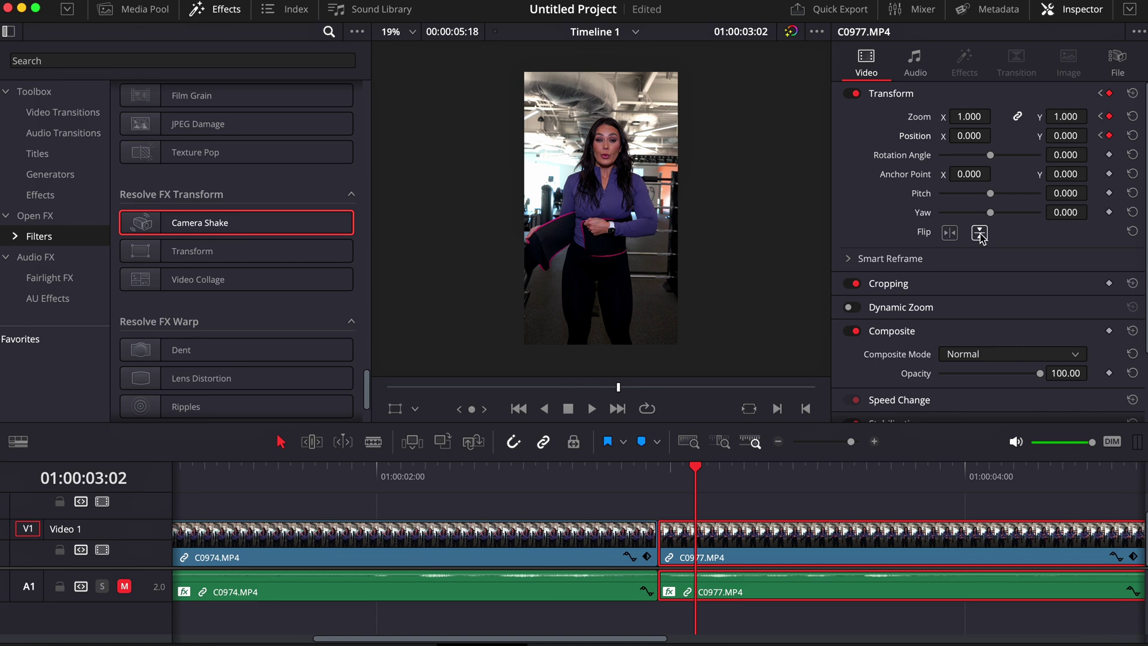
{"action": "left_click", "coordinate": [584, 482]}
{"action": "key", "text": "space"}
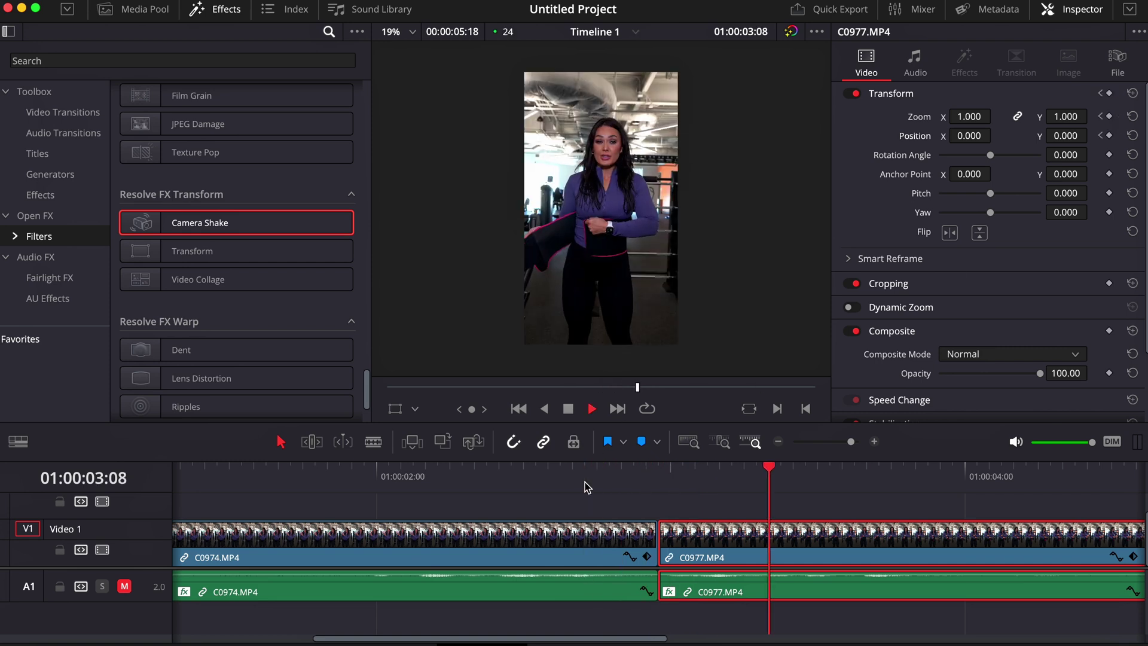
{"action": "left_click", "coordinate": [655, 477]}
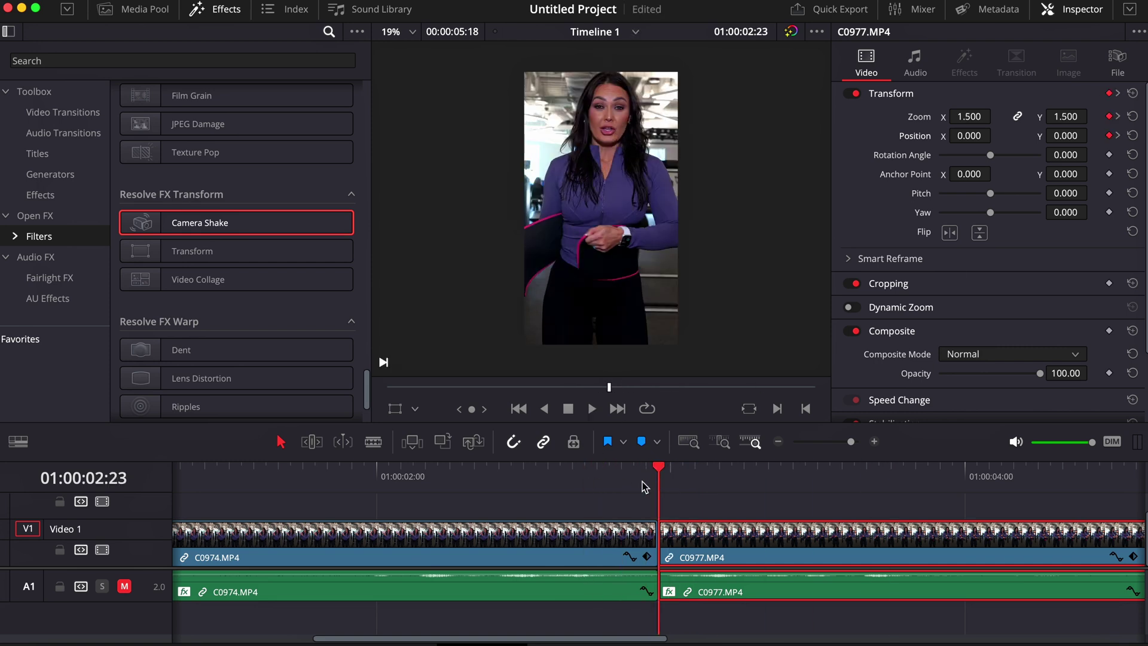
- Copy the adjustment clip above C0974.MP4 and paste the copy at the start of C0977.MP4, at 01:00:02:23
{"action": "scroll", "coordinate": [745, 496], "scroll_direction": "left", "scroll_amount": 3}
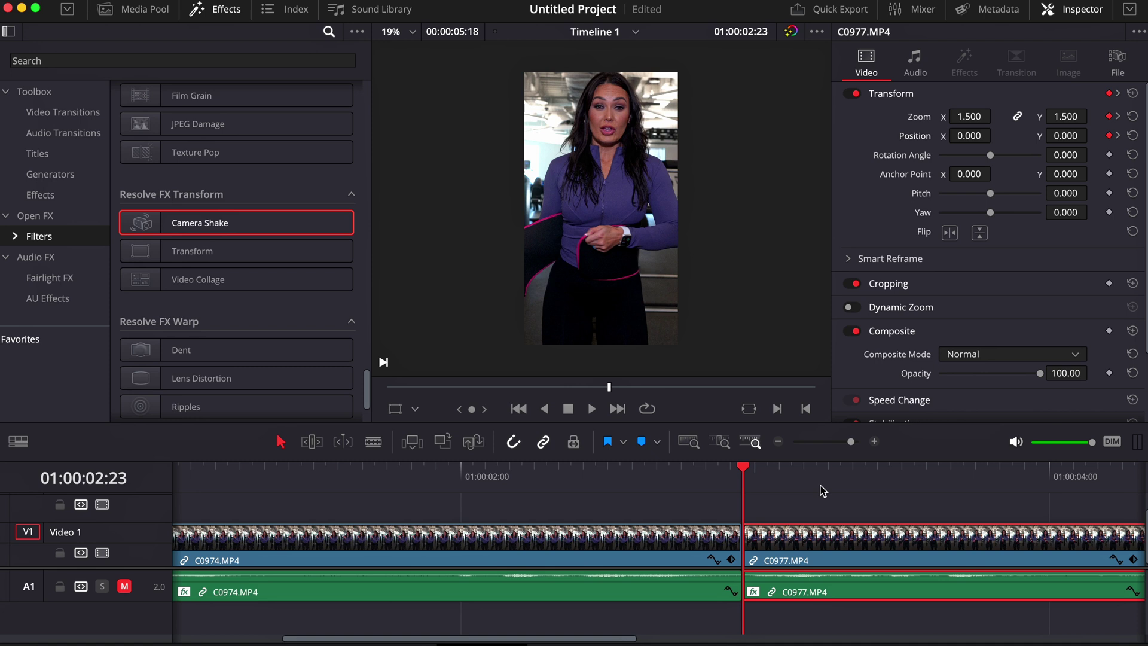
{"action": "left_click", "coordinate": [778, 441]}
{"action": "left_click", "coordinate": [778, 441]}
{"action": "left_click", "coordinate": [213, 507]}
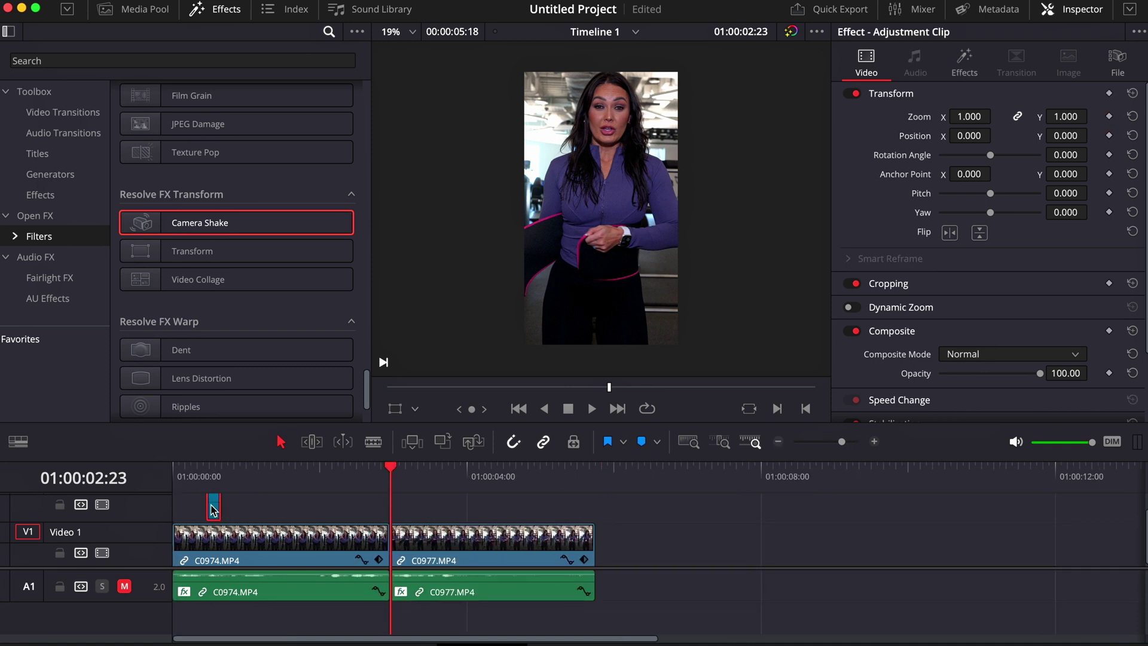
{"action": "key", "text": "super+c"}
{"action": "key", "text": "super+v"}
- Move the pasted adjustment clip so it starts at 01:00:02:20, three frames before the cut
{"action": "left_click", "coordinate": [372, 479]}
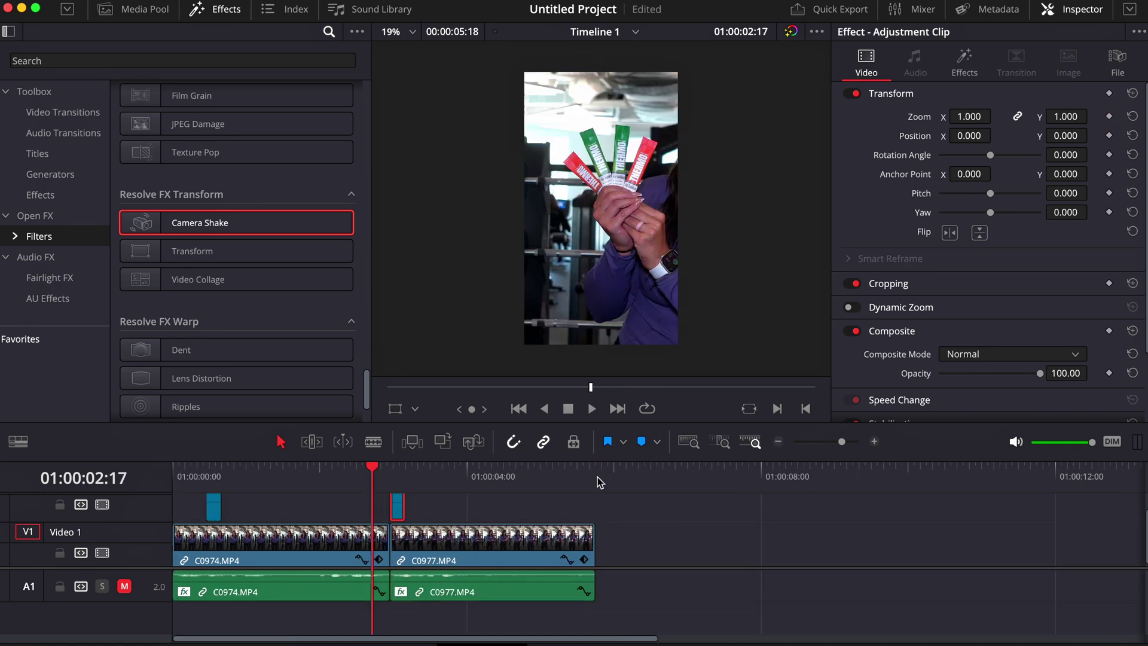
{"action": "left_click", "coordinate": [873, 441]}
{"action": "left_click", "coordinate": [873, 441]}
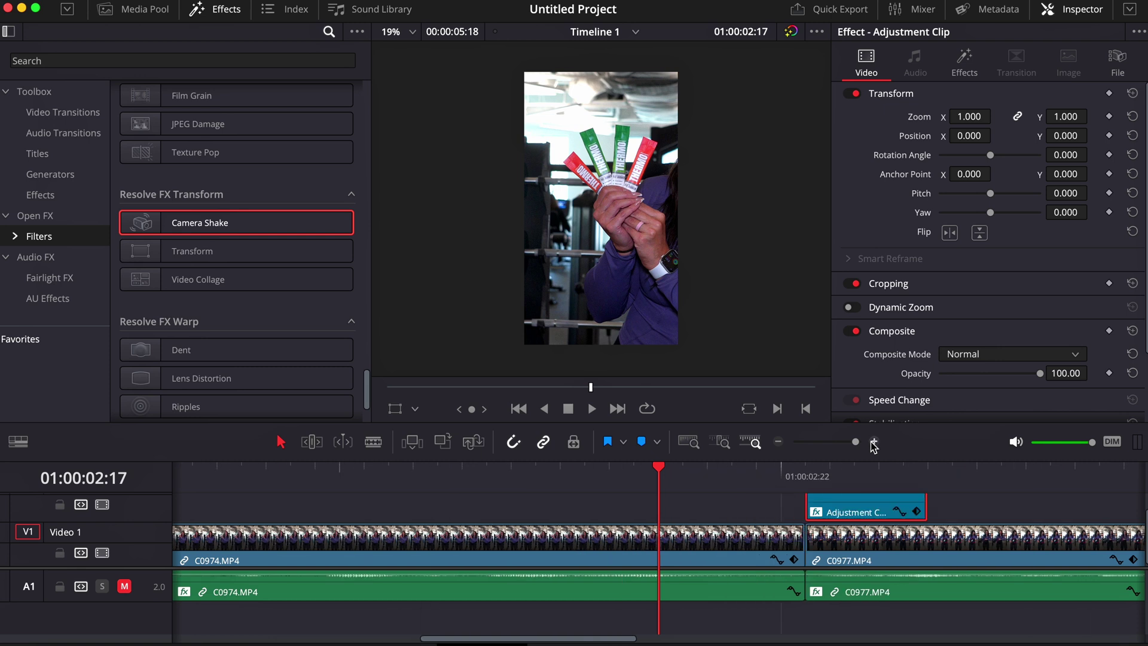
{"action": "left_click", "coordinate": [805, 477]}
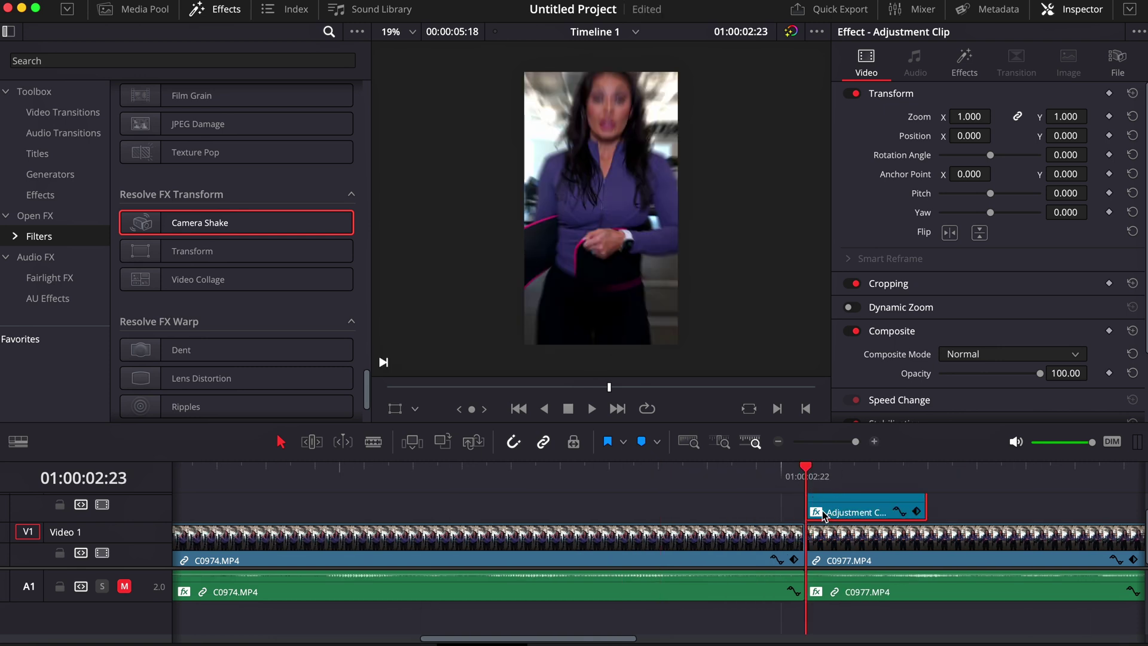
{"action": "key", "text": "Left"}
{"action": "key", "text": "Left"}
{"action": "key", "text": "Left"}
{"action": "left_click_drag", "start_coordinate": [822, 513], "coordinate": [776, 508]}
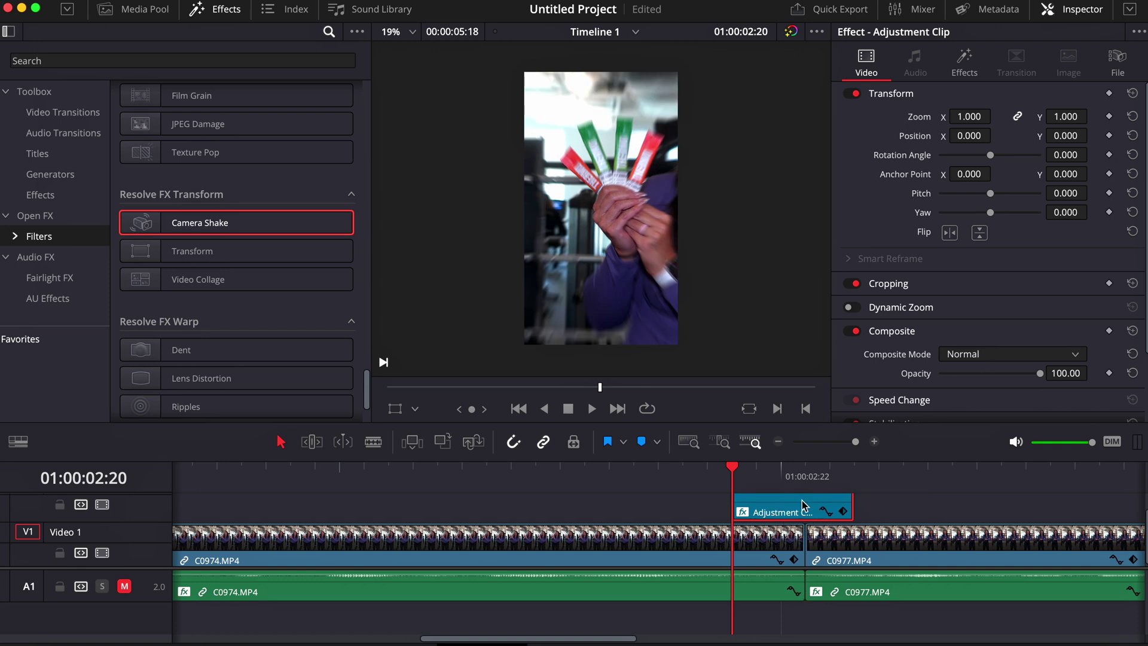
- Extend the end of the second adjustment clip to 01:00:03:02, three frames after the cut, and play the transition
{"action": "left_click", "coordinate": [806, 477]}
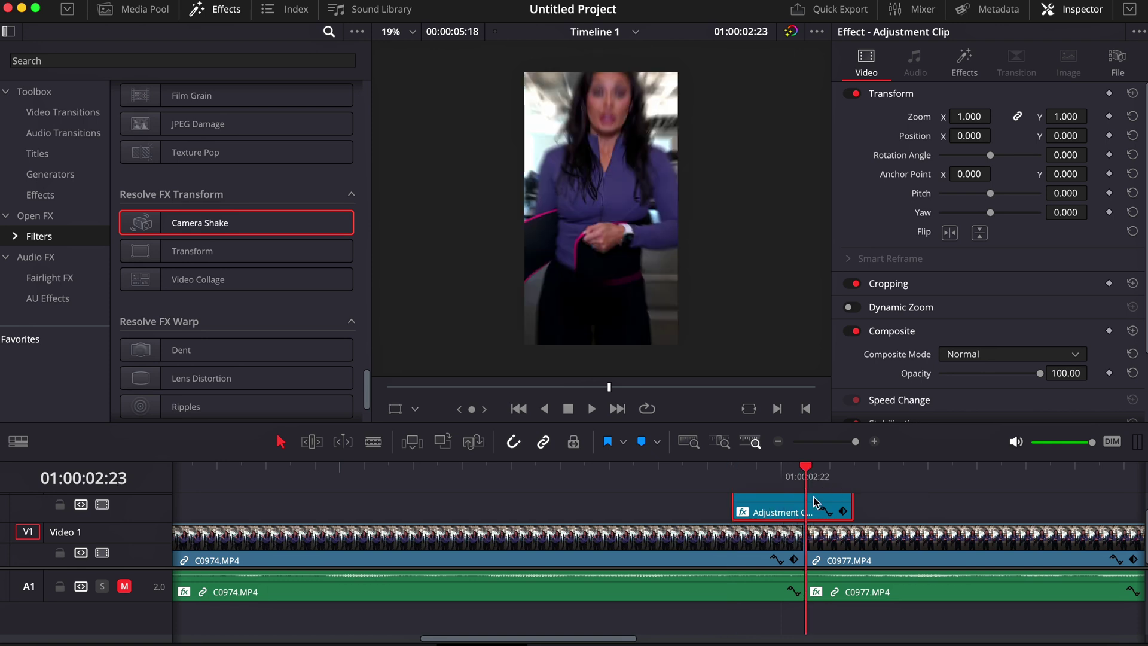
{"action": "key", "text": "Right"}
{"action": "key", "text": "Right"}
{"action": "key", "text": "Right"}
{"action": "left_click_drag", "start_coordinate": [852, 506], "coordinate": [866, 504]}
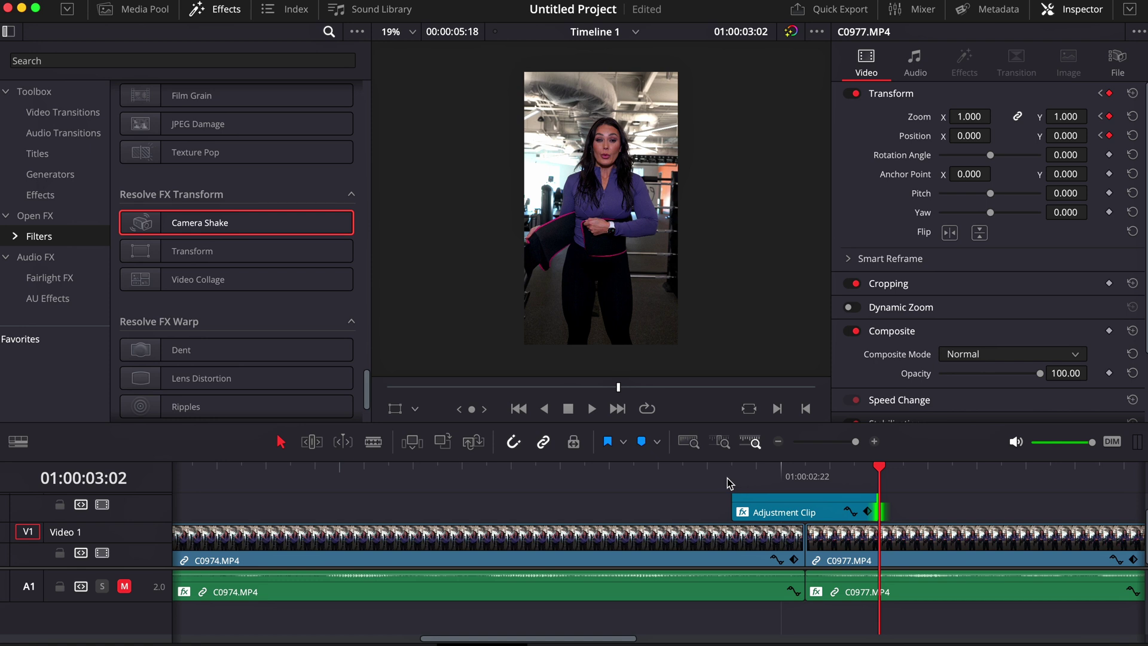
{"action": "left_click", "coordinate": [536, 478]}
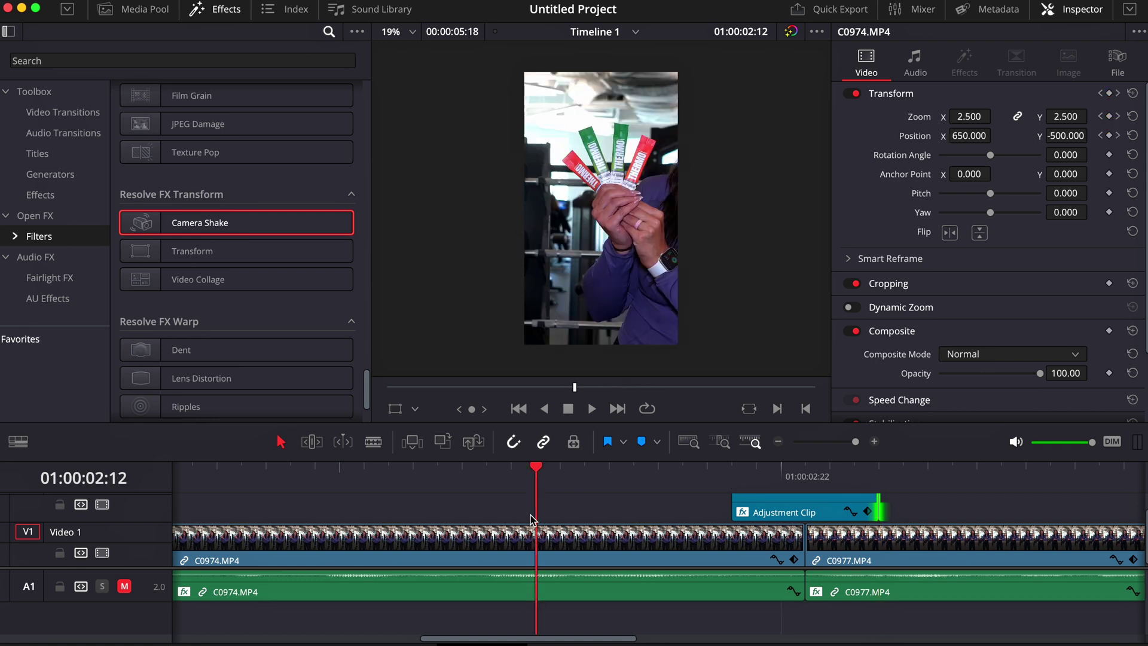
{"action": "key", "text": "space"}
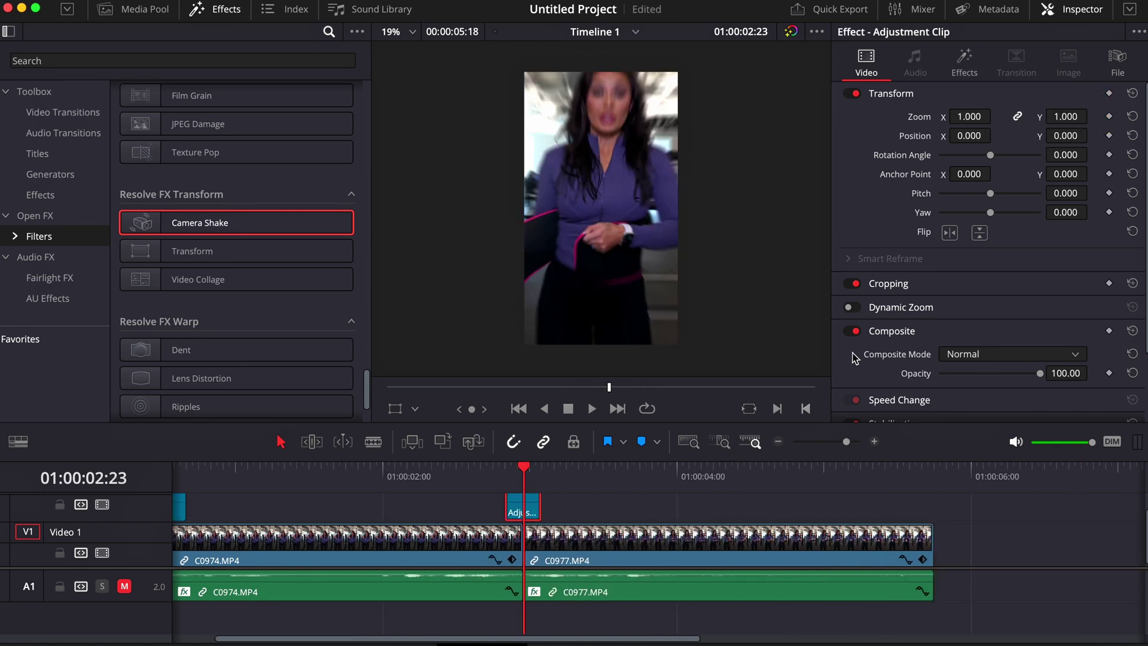
- Remove the Camera Shake effect from the second adjustment clip, keeping only Zoom Blur, and play across the cut
{"action": "left_click", "coordinate": [957, 77]}
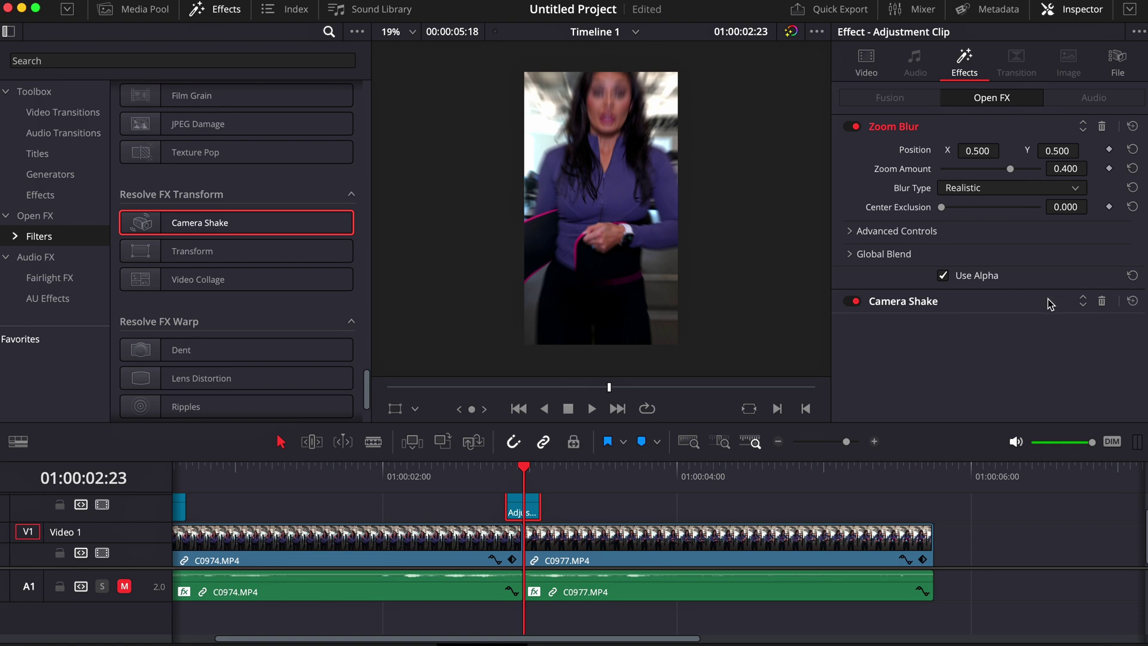
{"action": "left_click", "coordinate": [1103, 305]}
{"action": "left_click", "coordinate": [460, 471]}
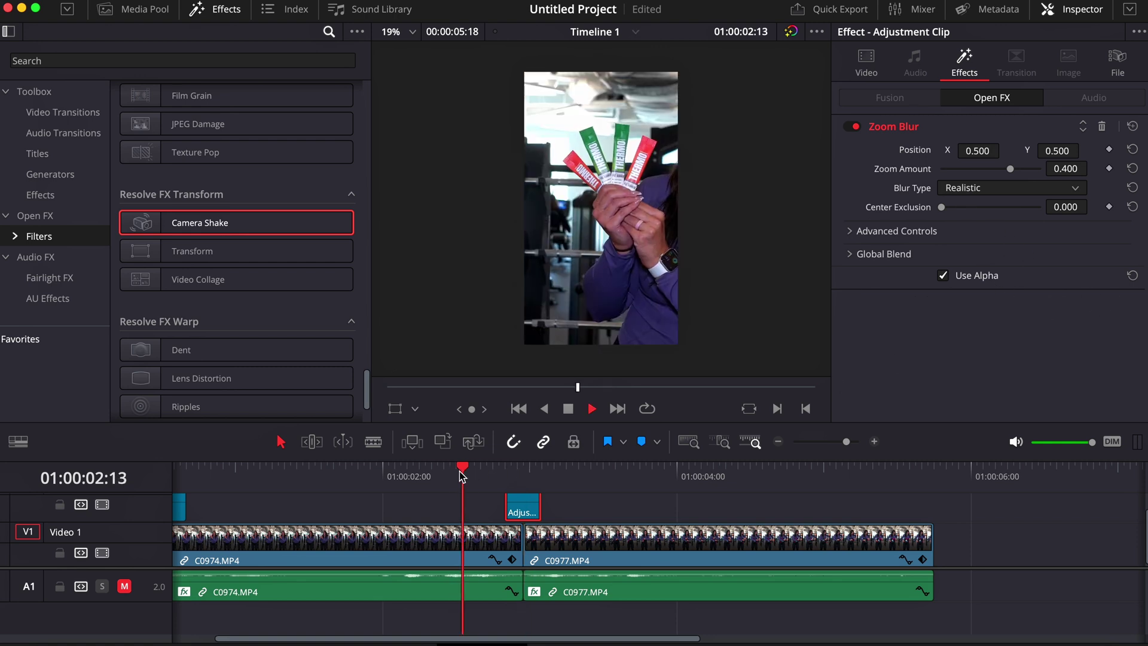
{"action": "key", "text": "space"}
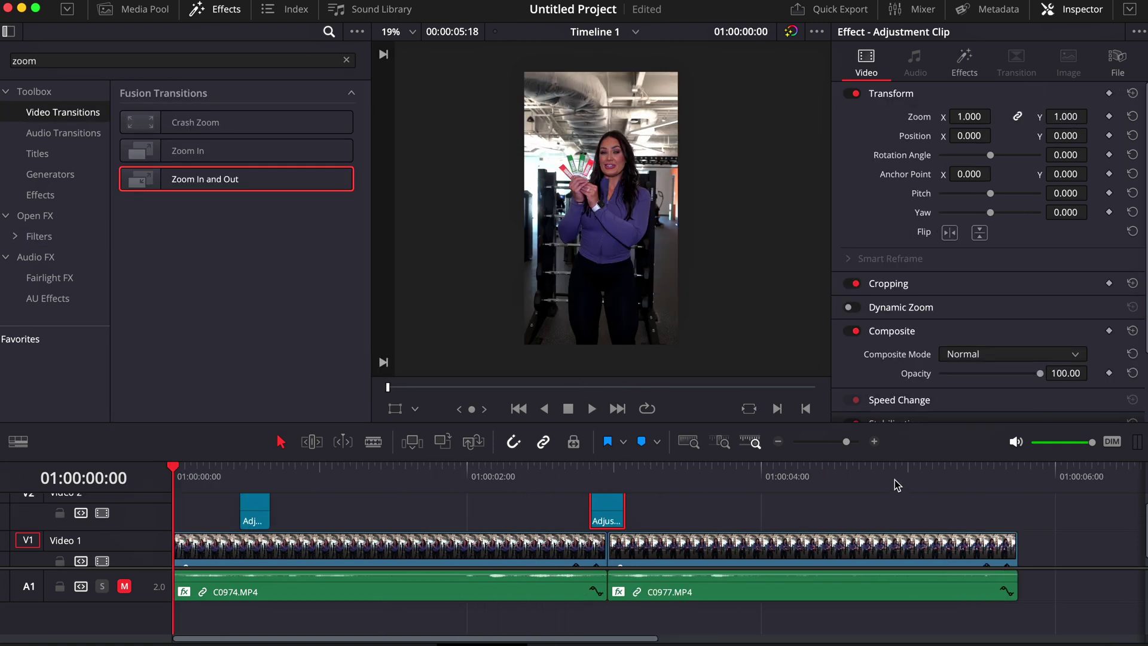
- Play the timeline from the start to review the first zoom-in and the blurred zoom transition between the two clips
{"action": "key", "text": "space"}
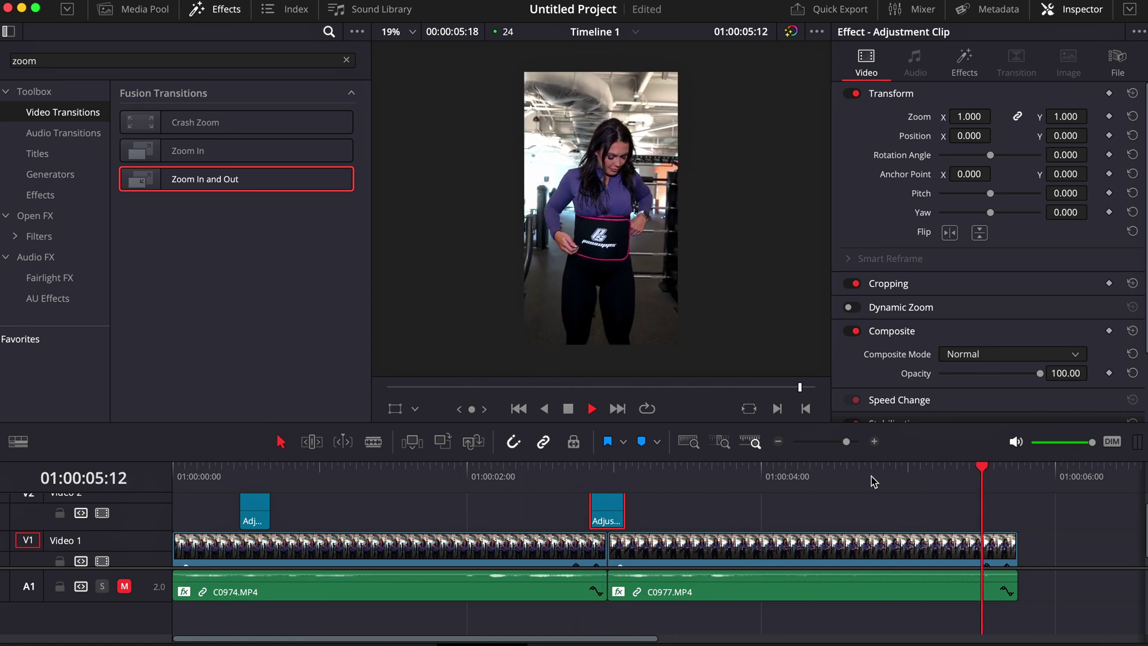
{"action": "left_click", "coordinate": [779, 447]}
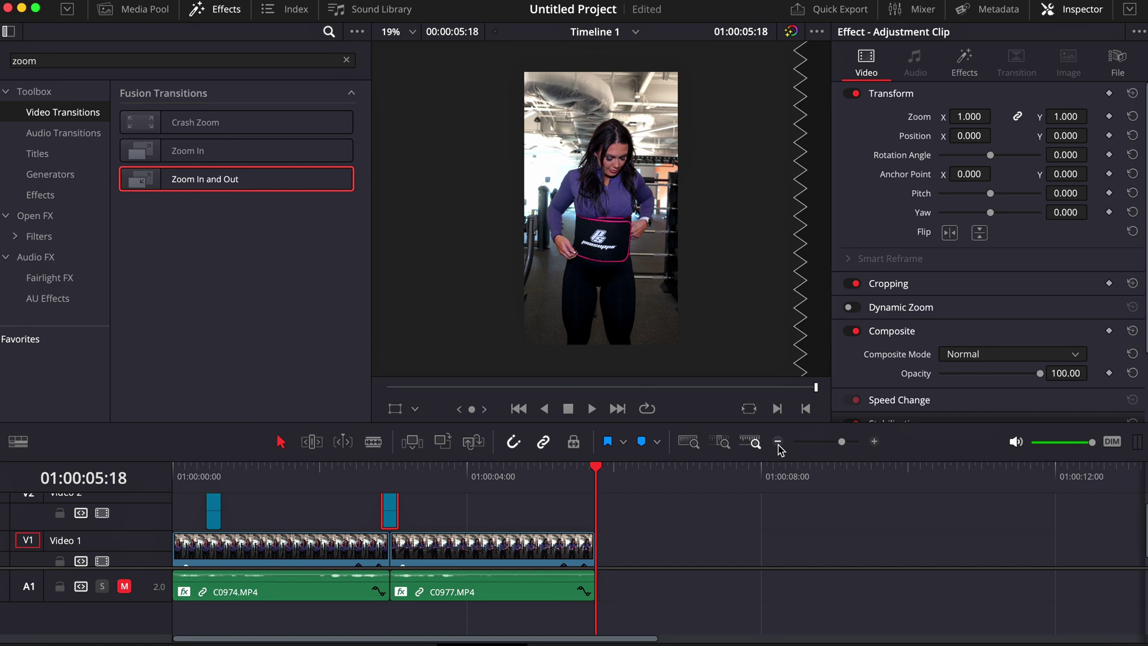
{"action": "key", "text": "Home"}
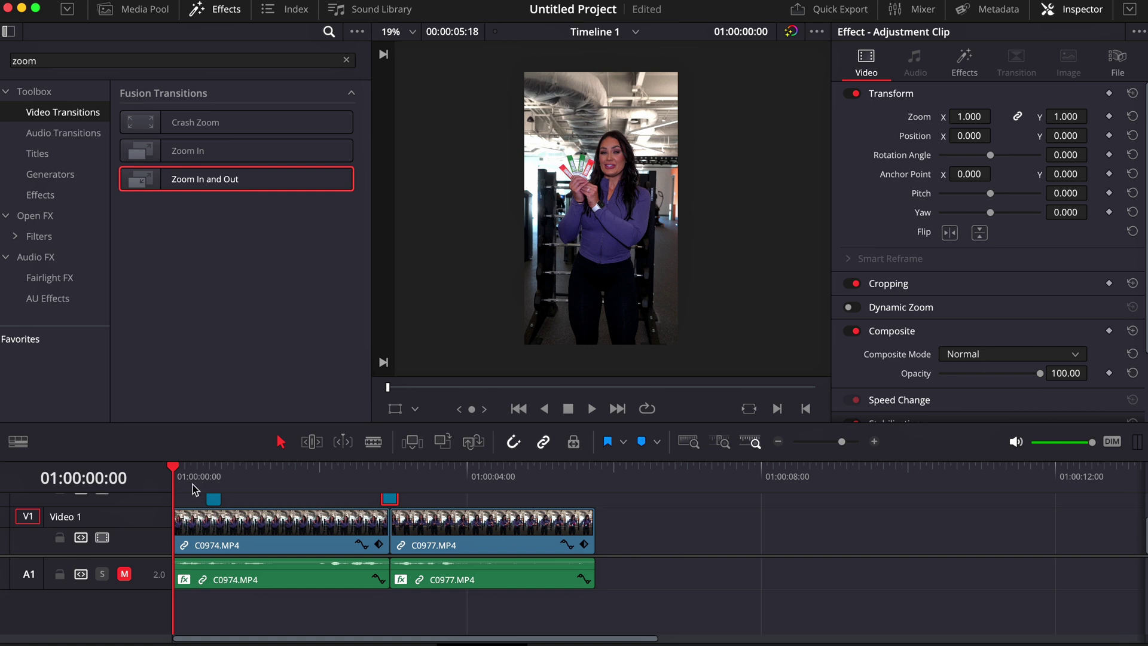
{"action": "key", "text": "space"}
{"action": "key", "text": "space"}
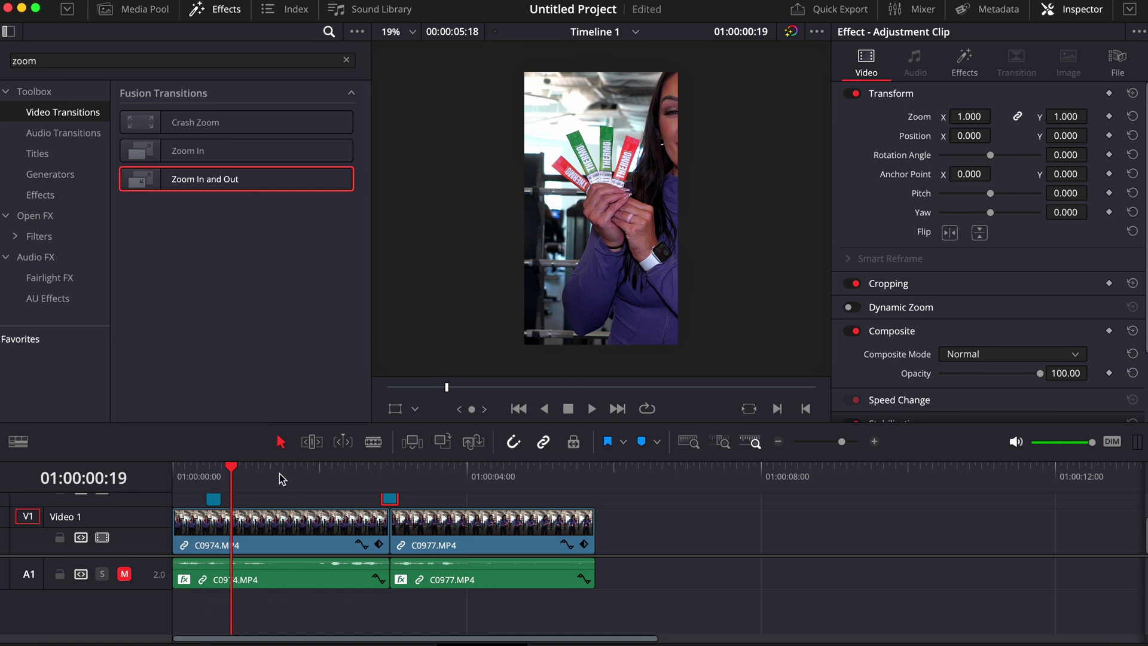
{"action": "key", "text": "space"}
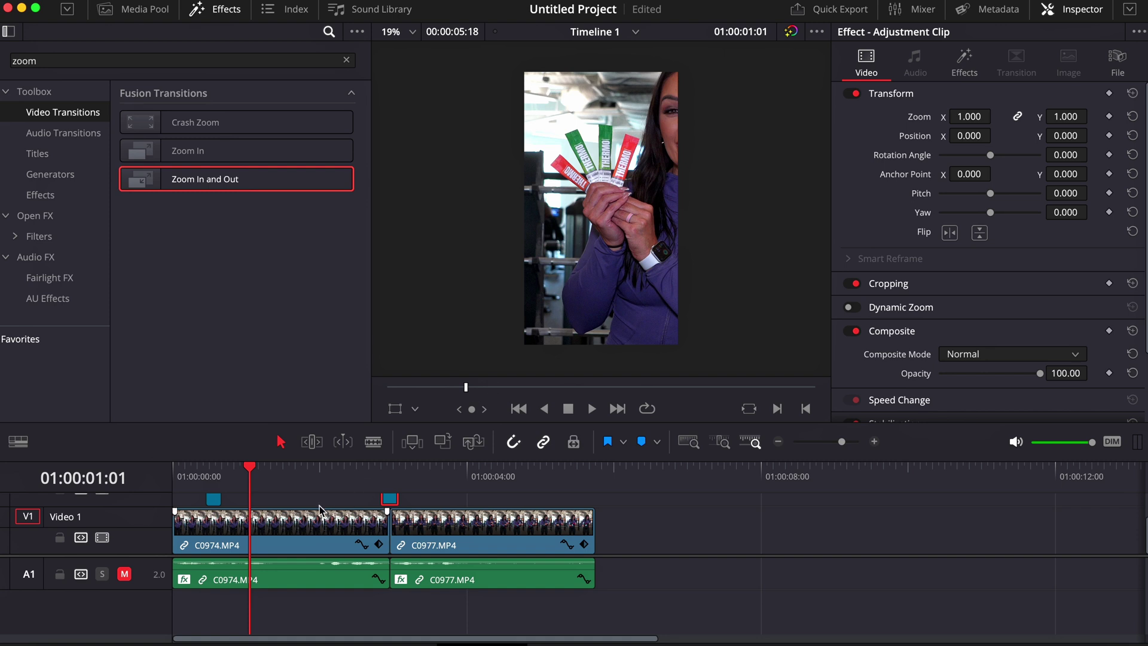
{"action": "left_click", "coordinate": [344, 477]}
{"action": "left_click_drag", "start_coordinate": [344, 479], "coordinate": [360, 473]}
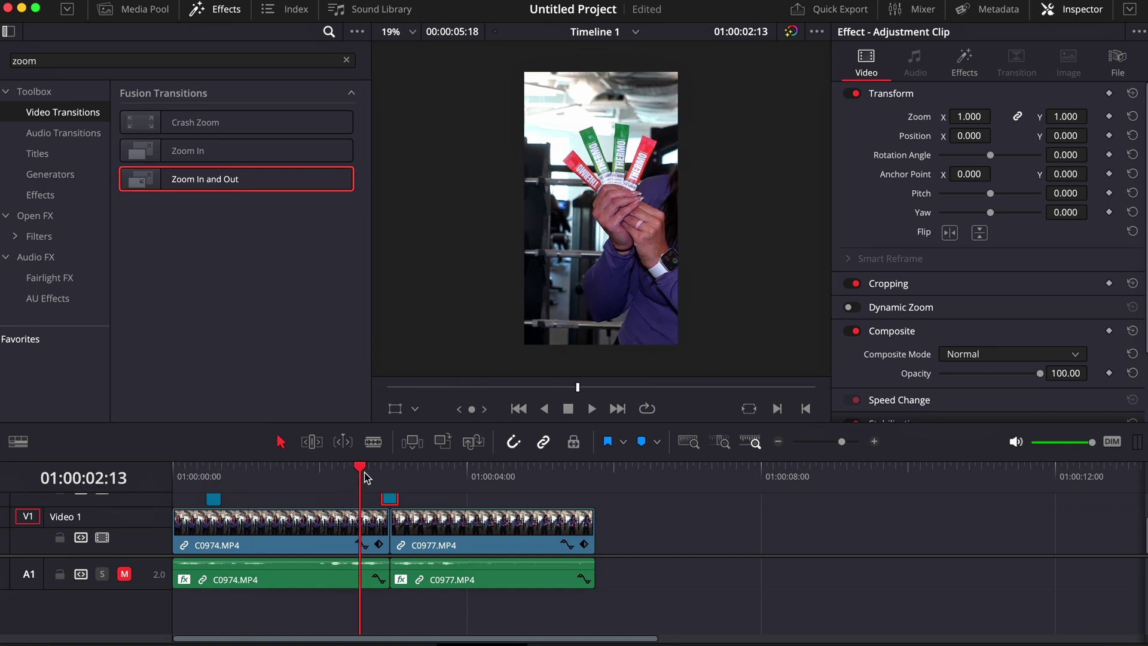
{"action": "key", "text": "space"}
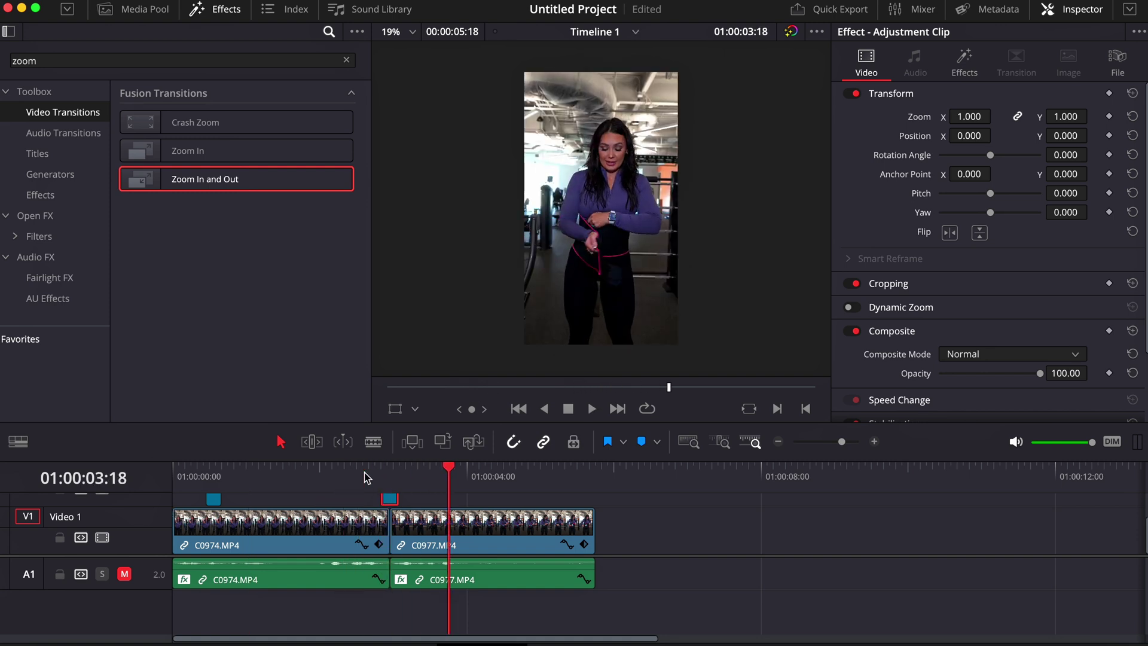